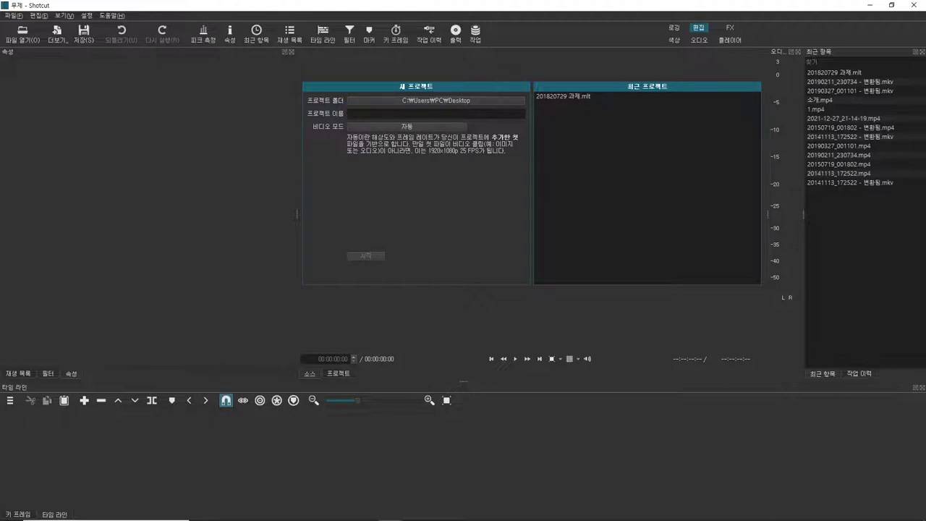
- Create a project named 실습 in the 오픈소스과제 folder using the HD 1080p 29.97 fps video mode
left_click(381, 101)
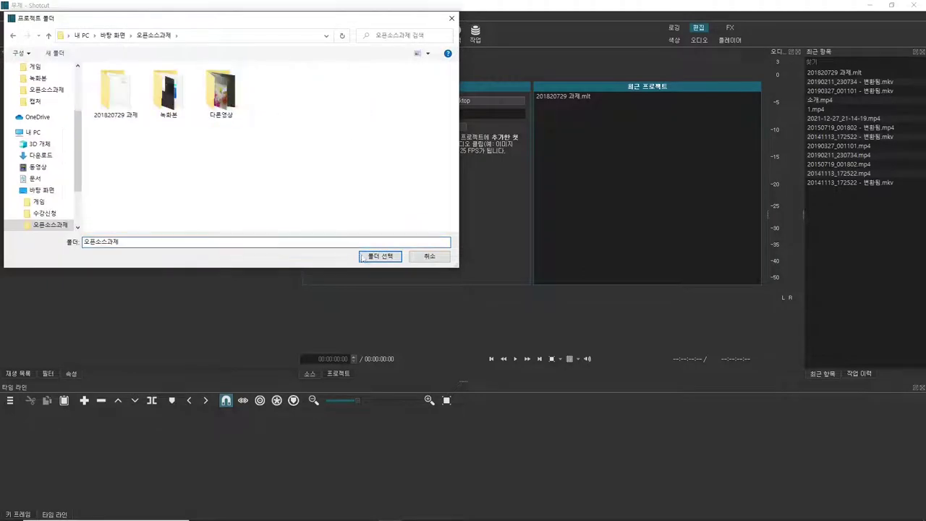
key("Return")
type("실습")
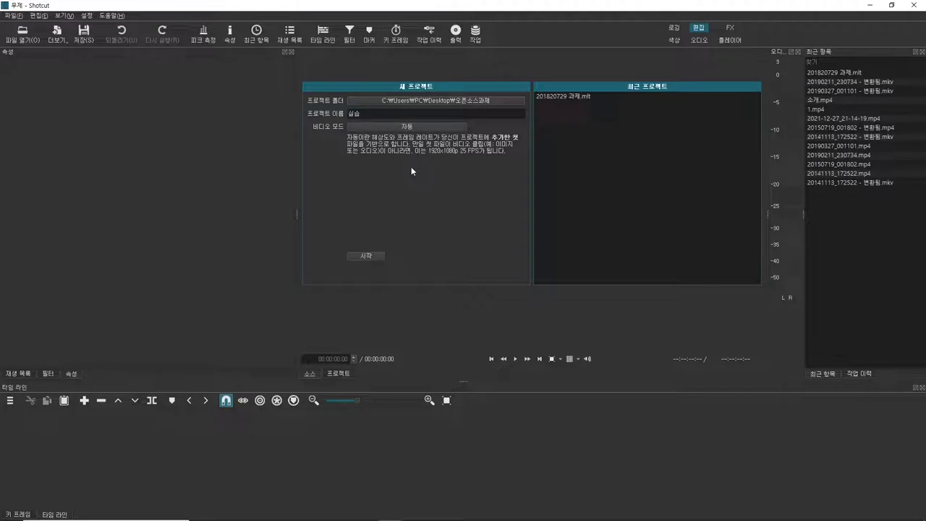
left_click(409, 128)
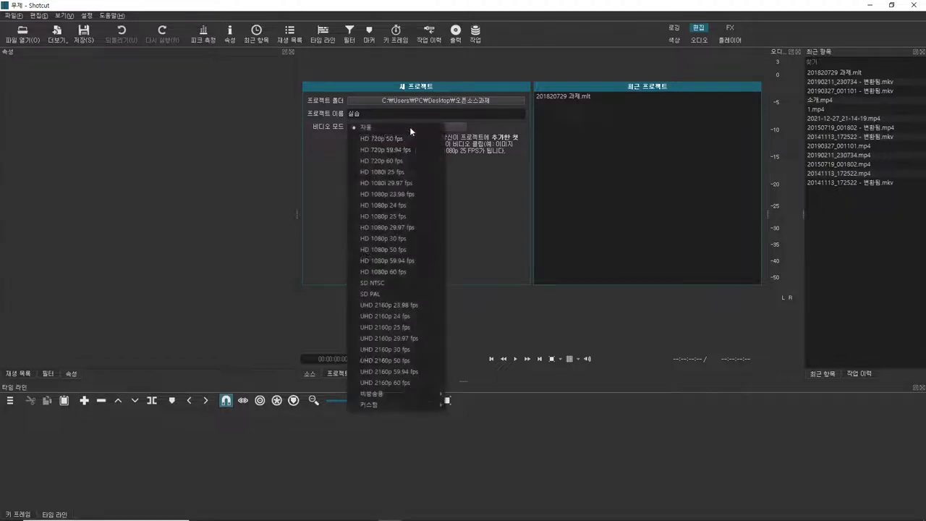
left_click(415, 230)
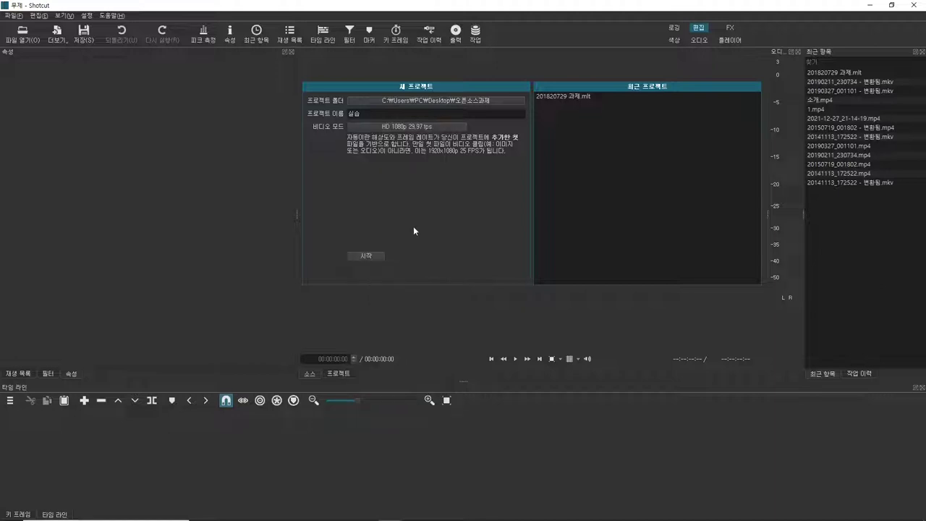
left_click(366, 256)
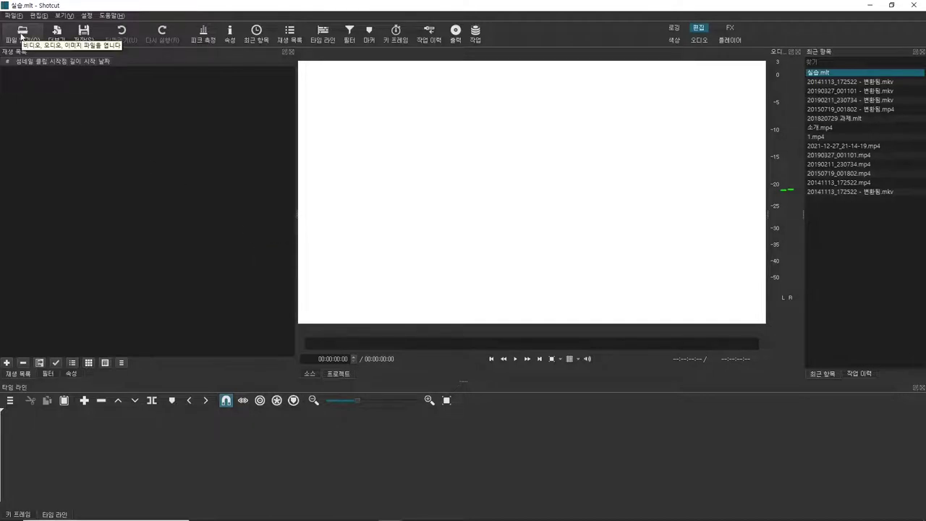
- Open the videos 20141113_172522 - 변환됨 and 20150719_001802 - 변환됨 together, and pause the preview playback
left_click(22, 32)
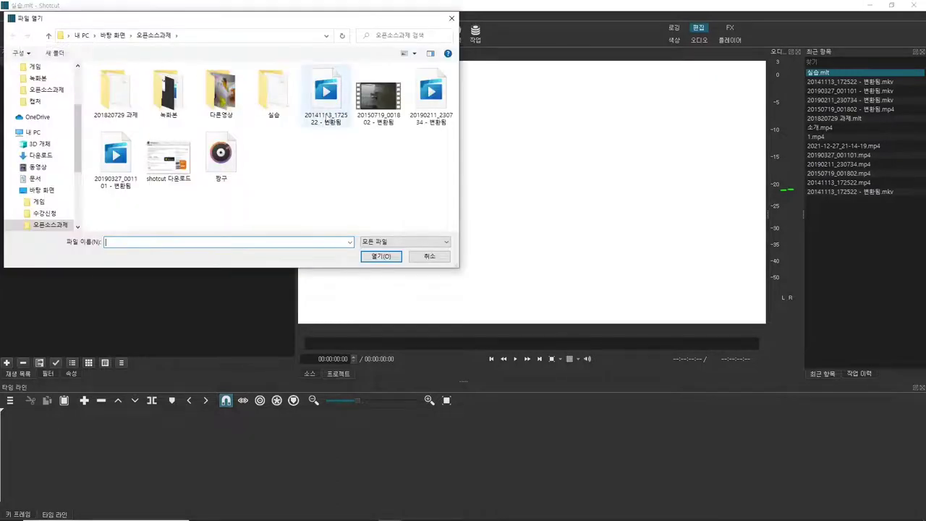
left_click(330, 97)
left_click(391, 114, "ctrl")
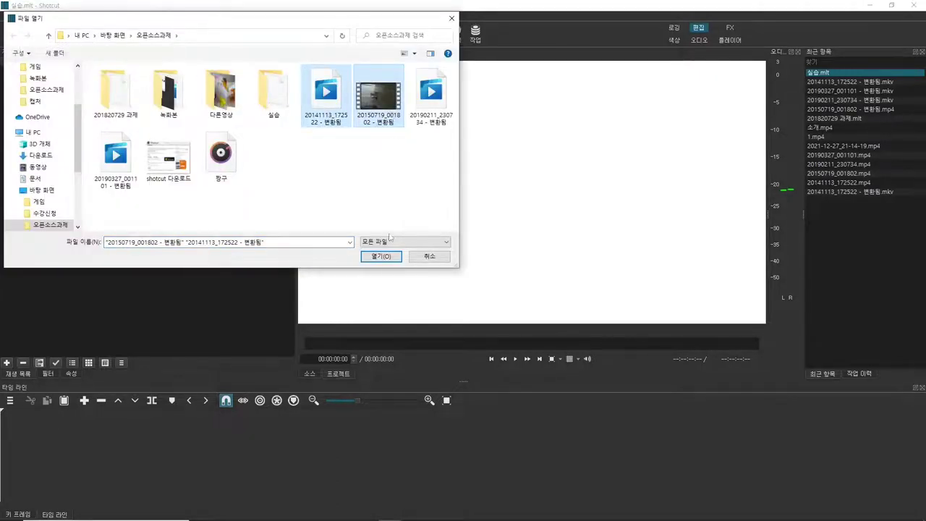
left_click(380, 257)
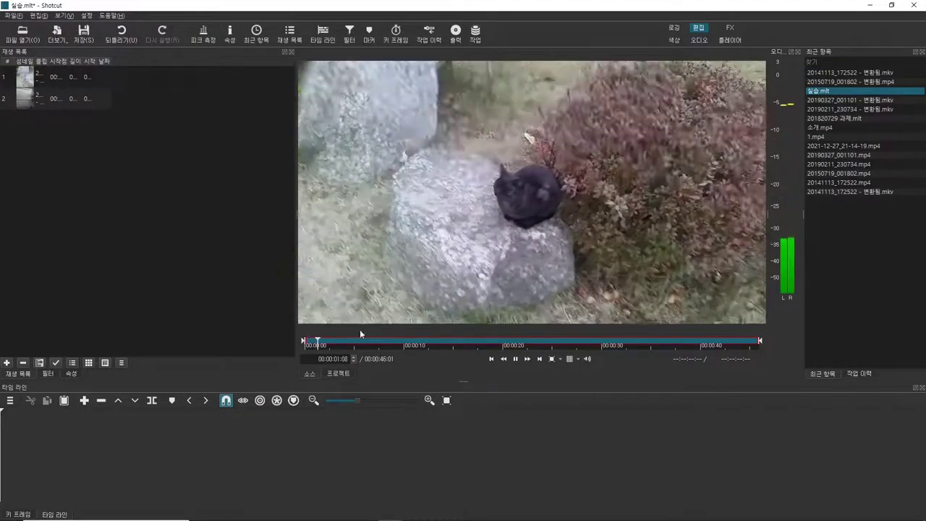
left_click(516, 358)
- Add 20190211_230734 - 변환됨 and 20190327_001101 - 변환됨 from the 오픈소스과제 folder in File Explorer to the Shotcut playlist
key("alt+Tab")
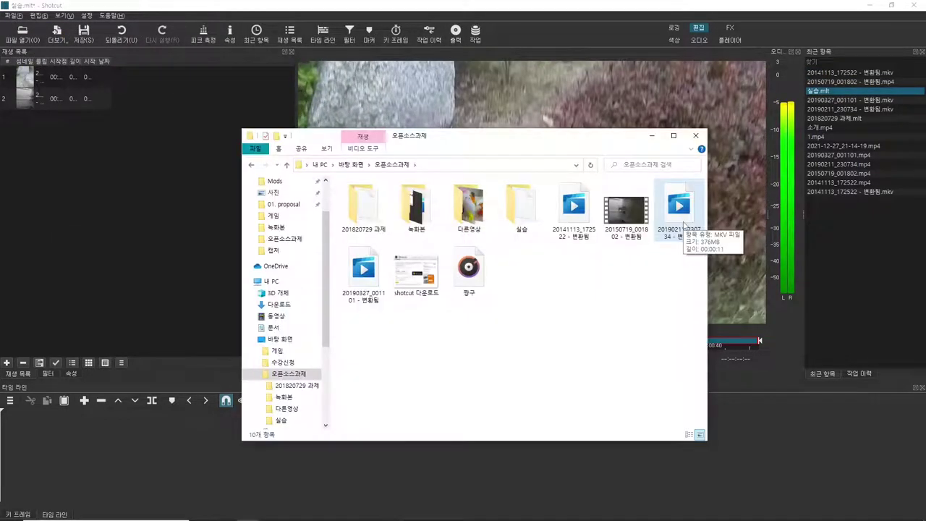
left_click(680, 213)
left_click(357, 281, "ctrl")
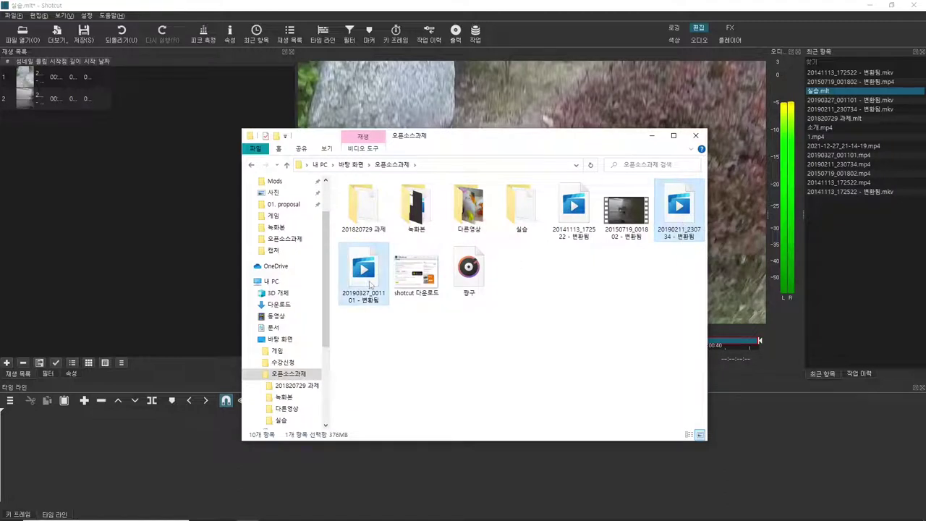
left_click_drag(357, 280, 66, 225)
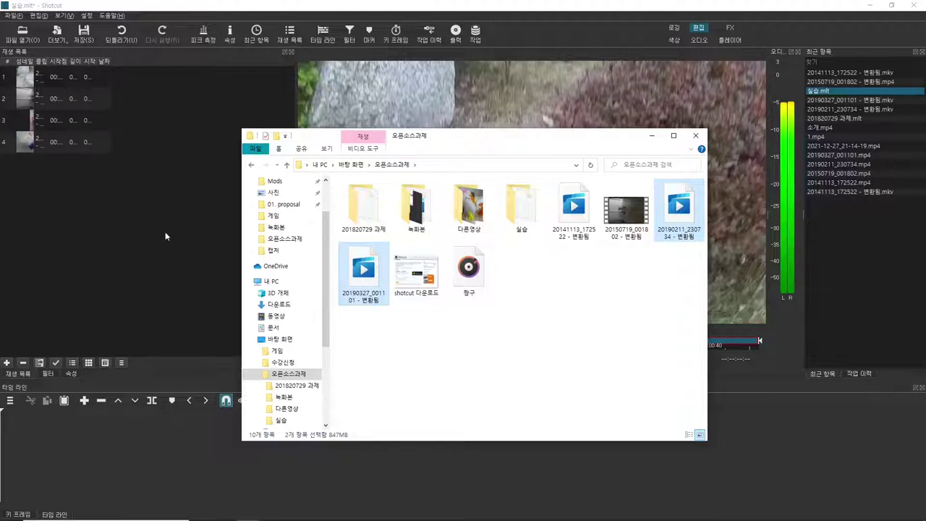
left_click(653, 138)
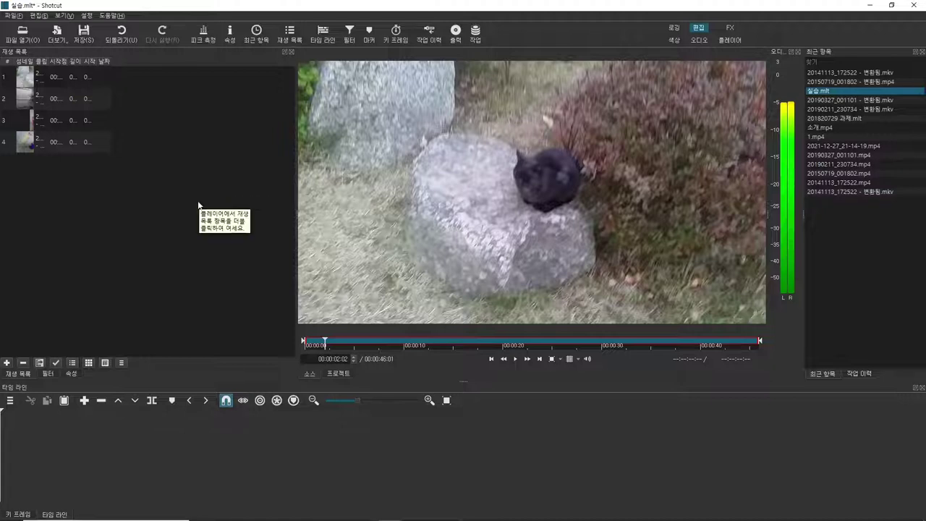
- Preview the 20141113_172522 clip briefly and place it at the start of the empty timeline
left_click(515, 359)
left_click(515, 360)
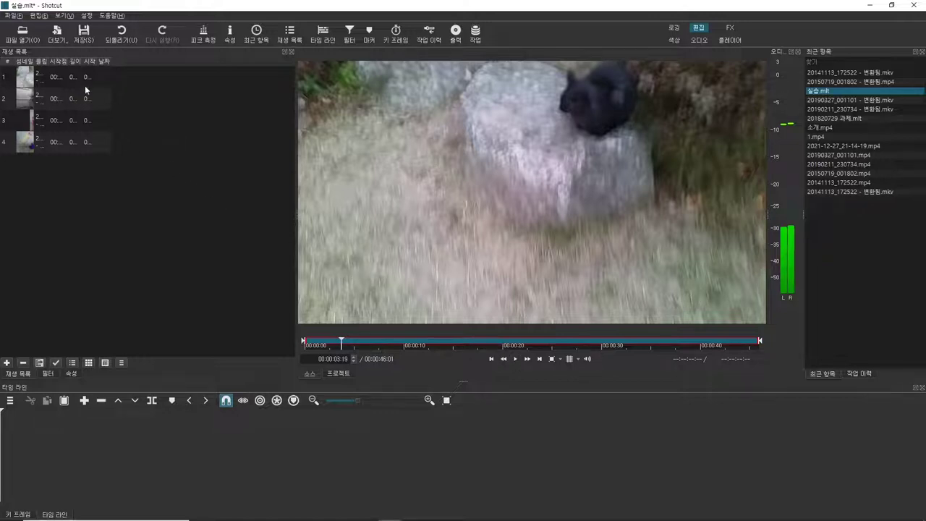
left_click_drag(32, 76, 79, 446)
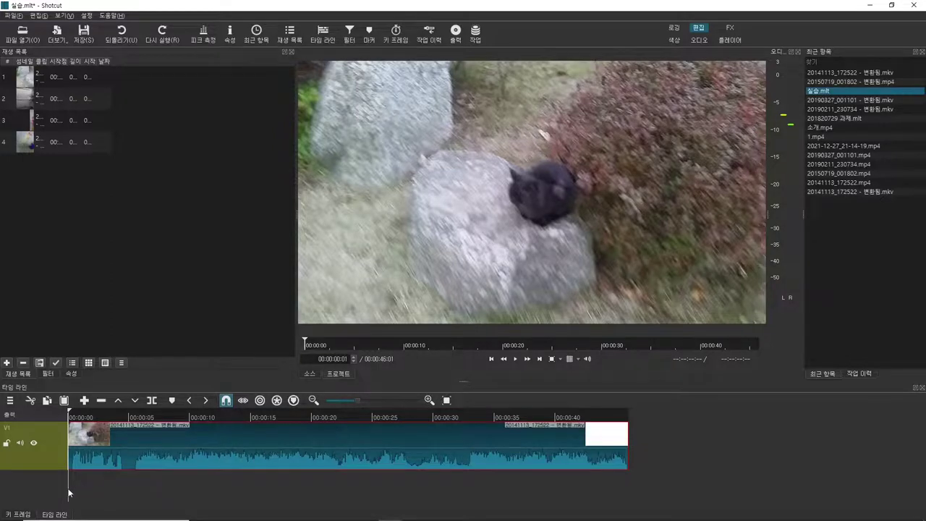
- Split the timeline clip at 00:00:09:24 and again at 00:00:24:22
left_click(109, 489)
left_click_drag(129, 491, 189, 483)
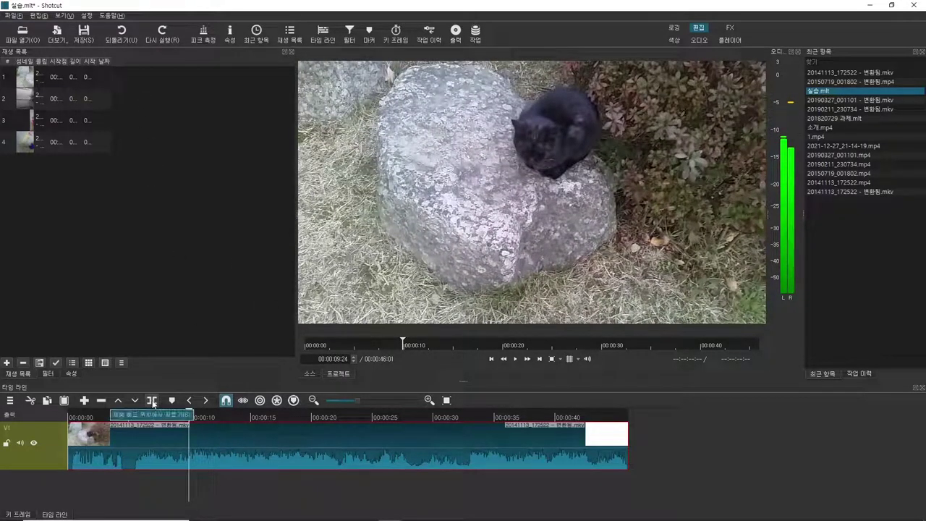
left_click(152, 401)
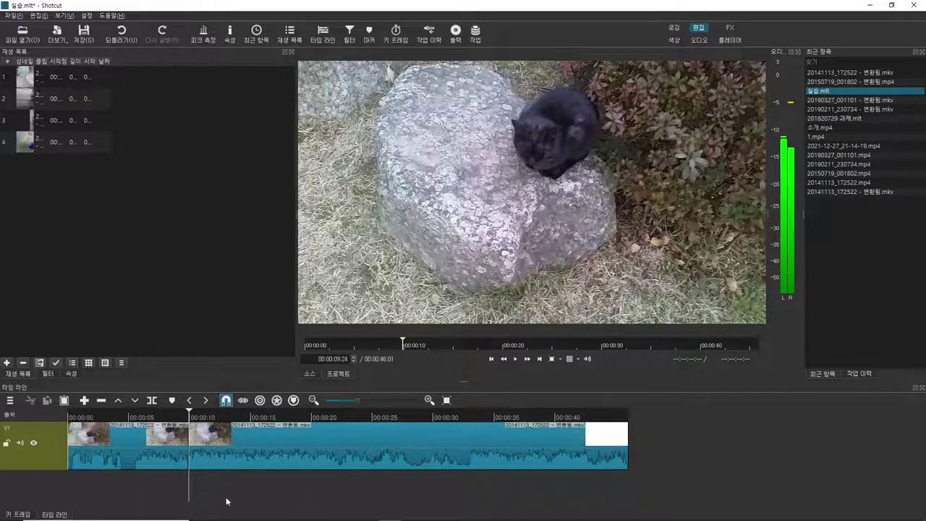
left_click_drag(188, 498, 372, 485)
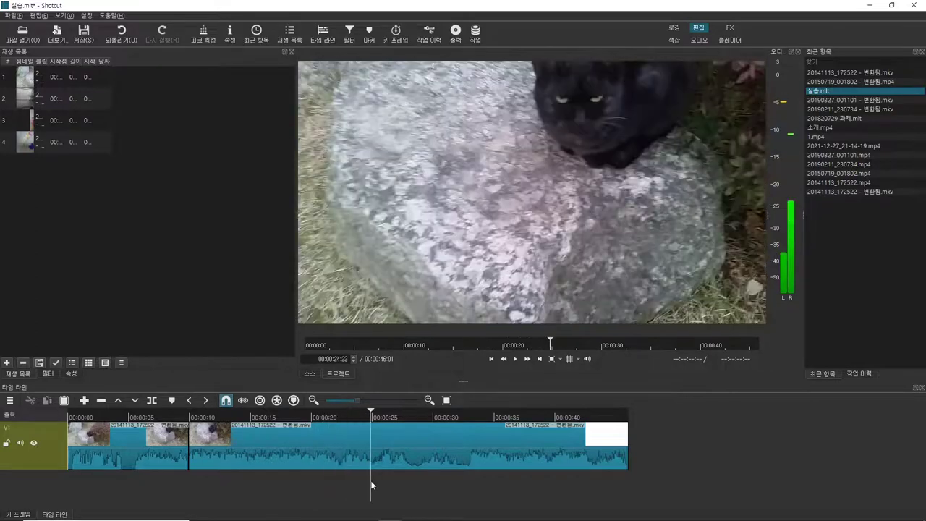
left_click(154, 404)
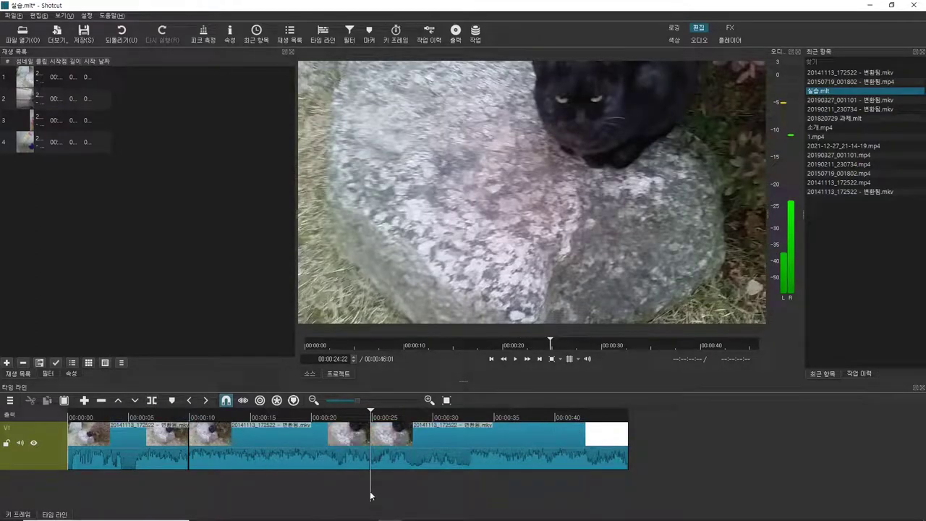
- Try lifting the middle segment off the track and moving the last segment back to close the gap
left_click(281, 449)
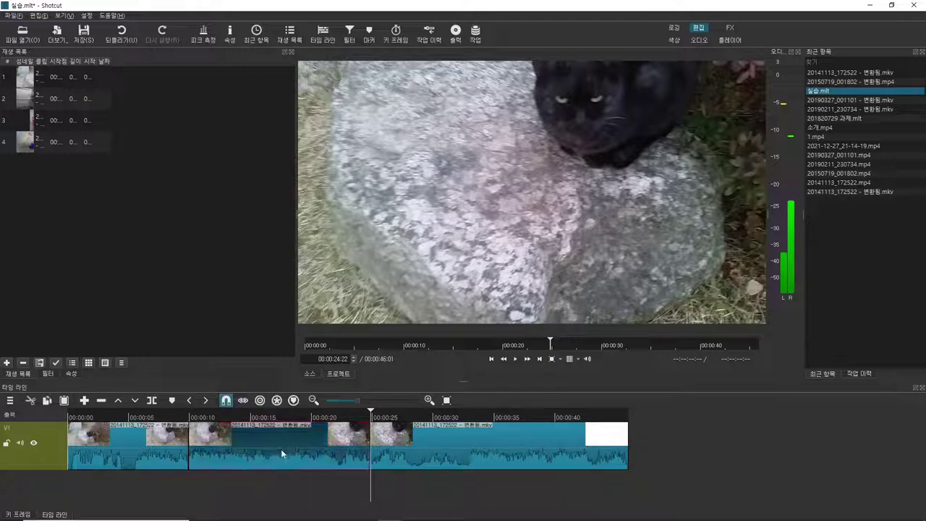
key("z")
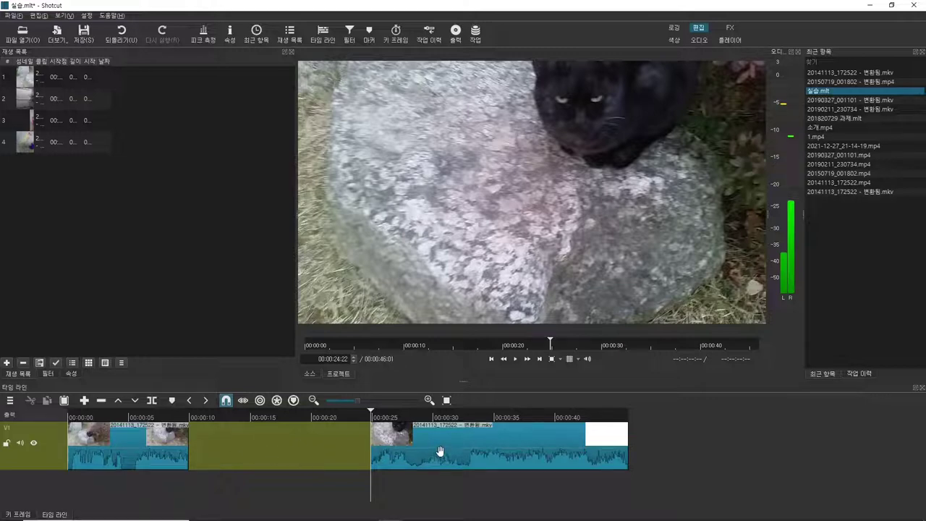
left_click_drag(438, 452, 255, 454)
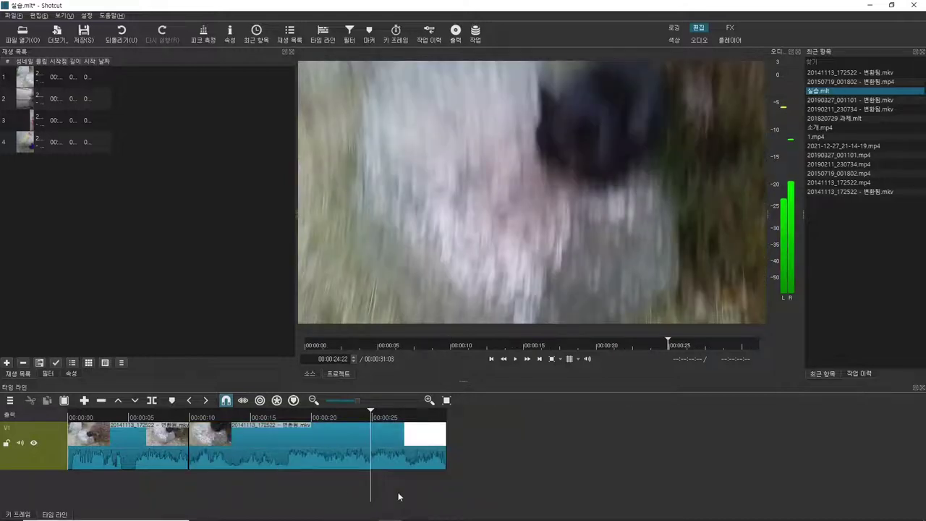
key("ctrl+z")
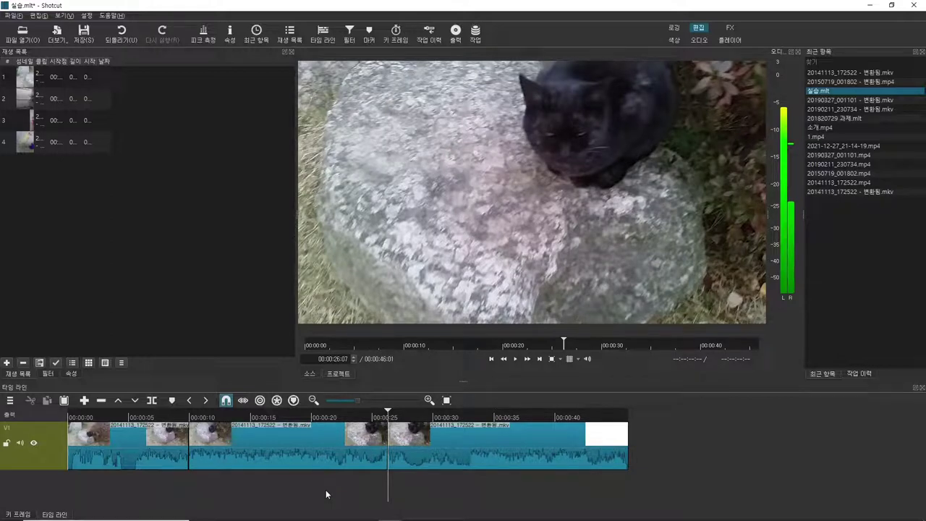
- Ripple-remove the middle segment of the split clip from the V1 track
right_click(329, 444)
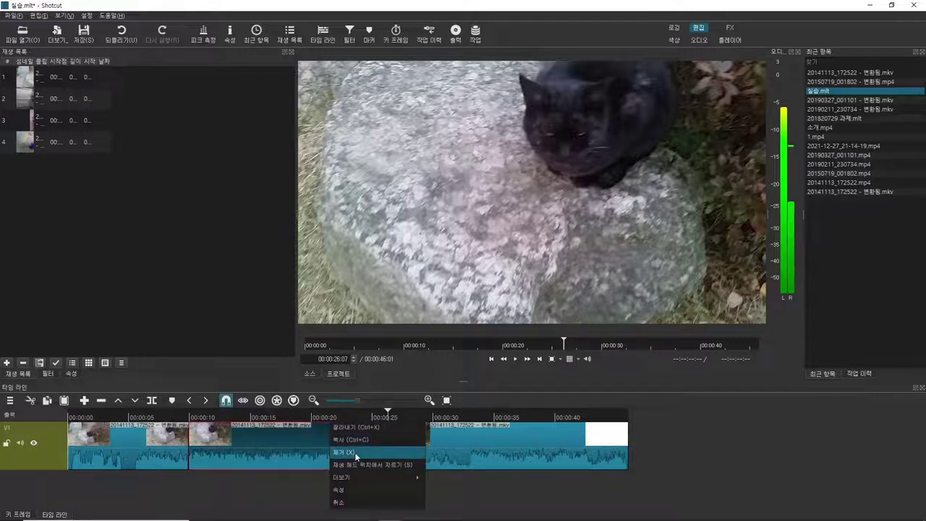
left_click(356, 455)
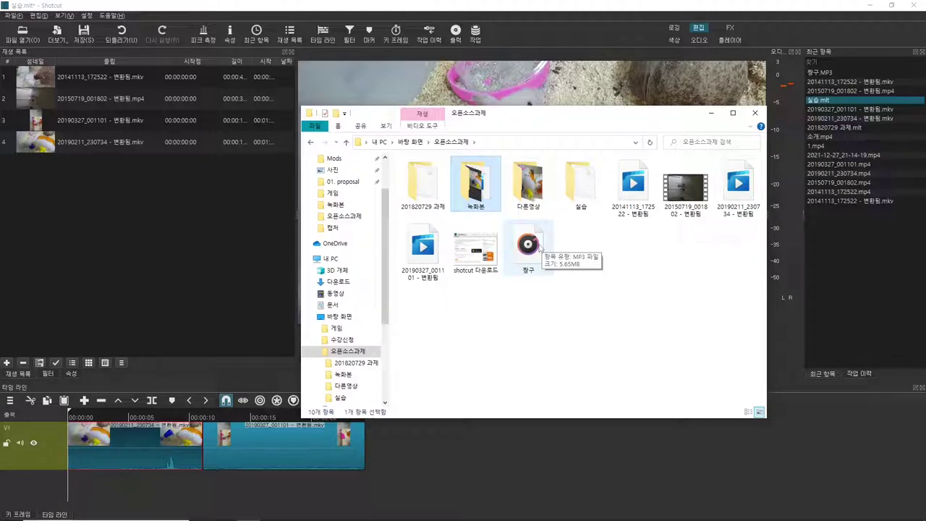
- Add the music file 짱구.MP3 from the 오픈소스과제 folder to the playlist and minimize the folder window
left_click_drag(539, 249, 112, 210)
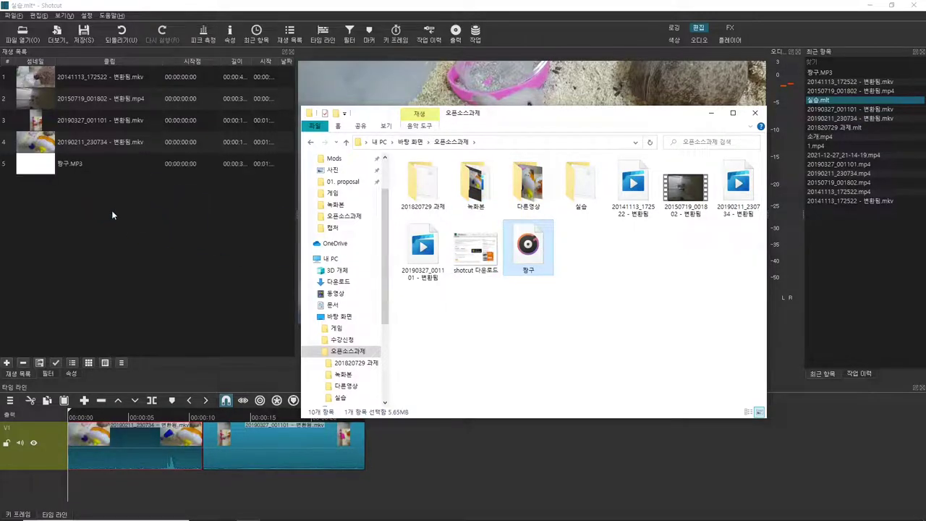
left_click(711, 113)
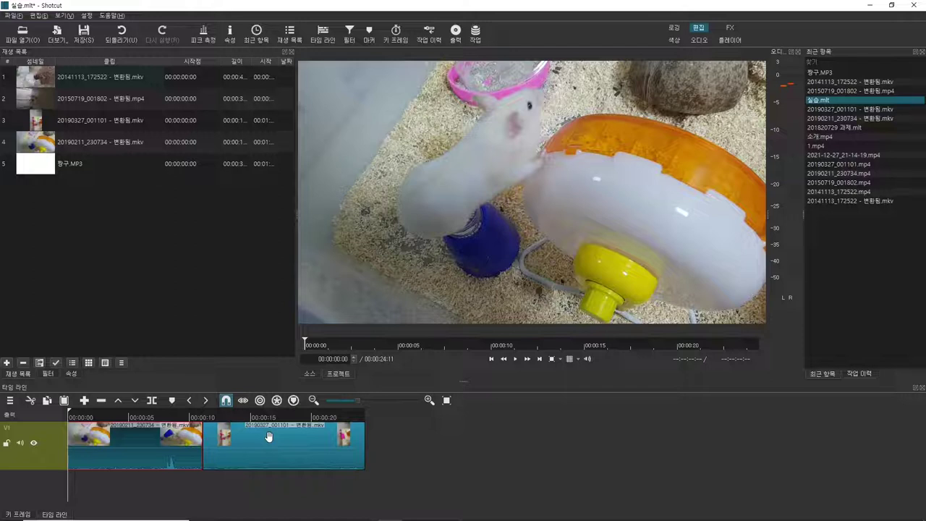
- Add an audio track with 짱구.MP3 placed at its start, and play the timeline back
right_click(470, 447)
mouse_move(486, 444)
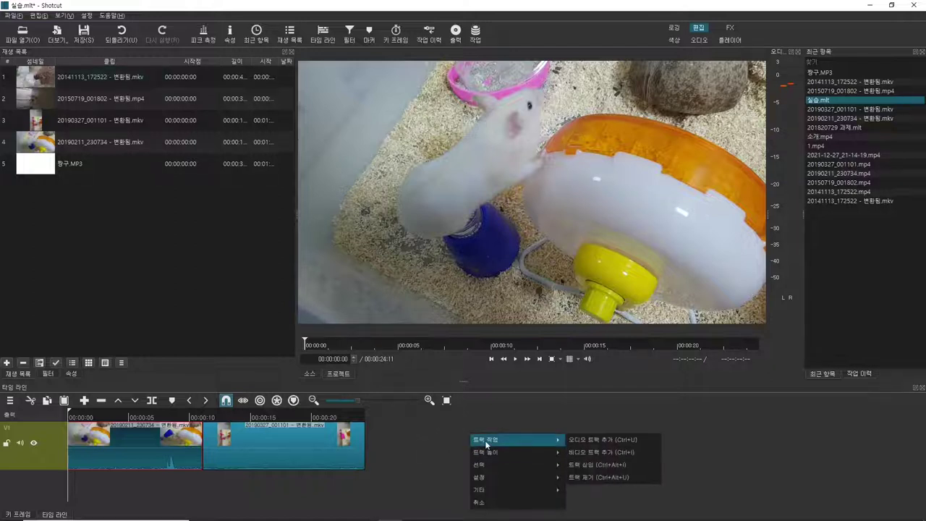
left_click(580, 440)
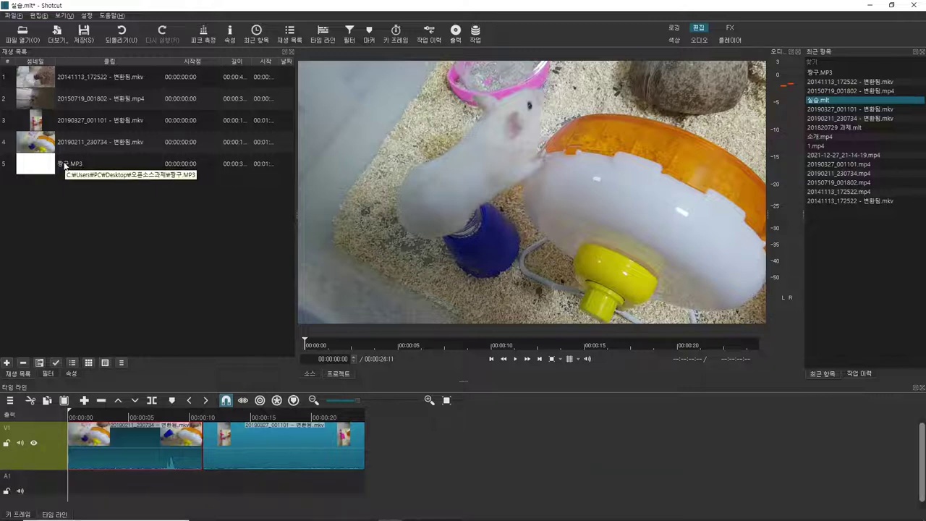
left_click_drag(65, 166, 68, 483)
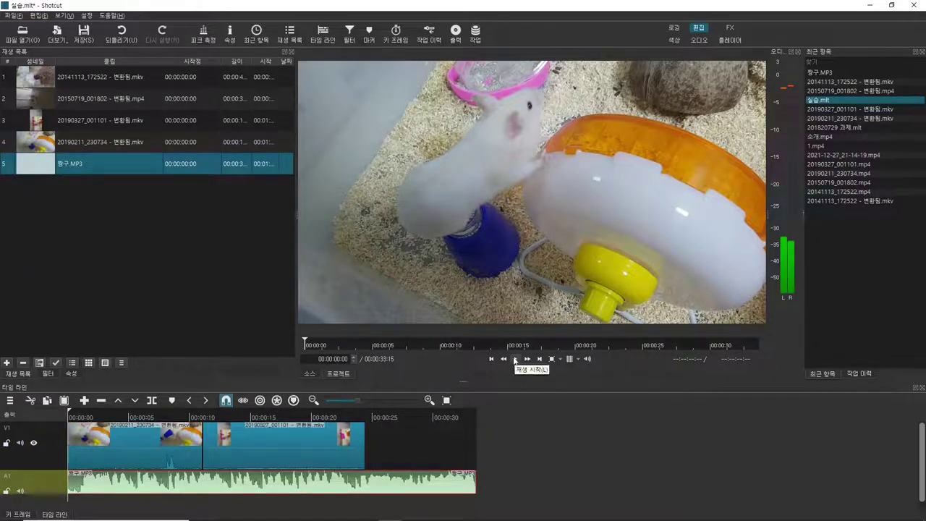
left_click(516, 360)
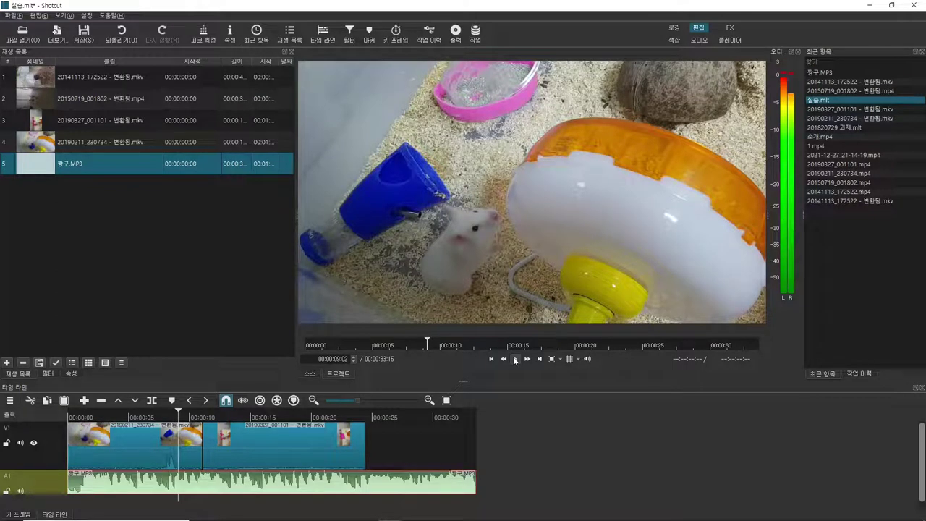
left_click(218, 332)
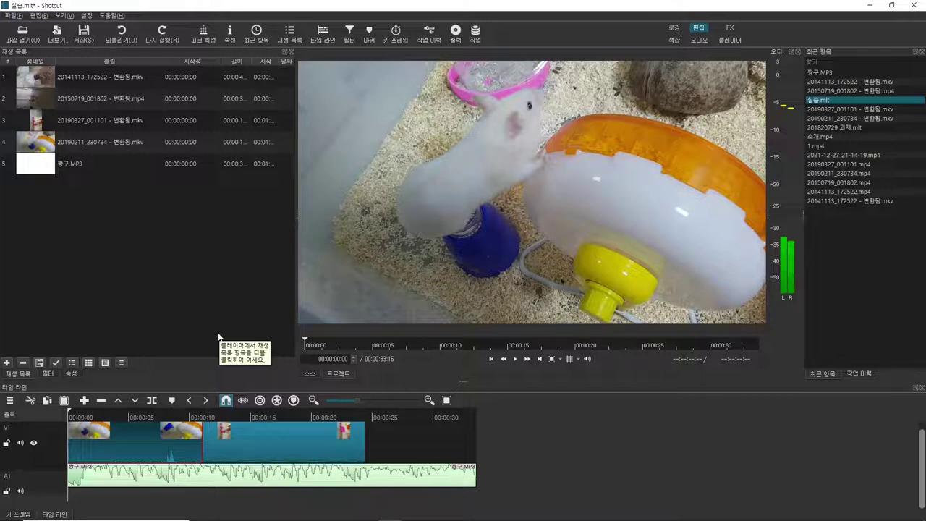
- Detach the audio from the first clip on V1 and delete the detached audio clip
right_click(144, 440)
mouse_move(174, 479)
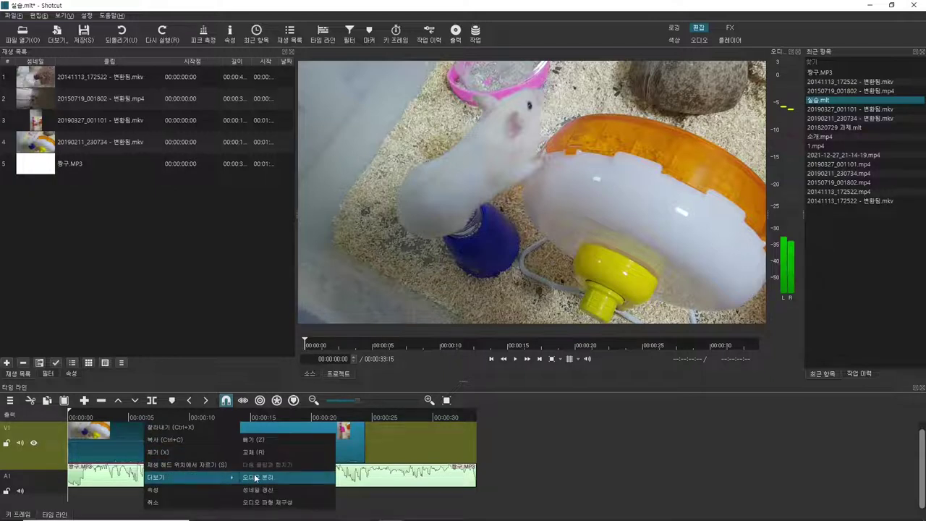
left_click(255, 479)
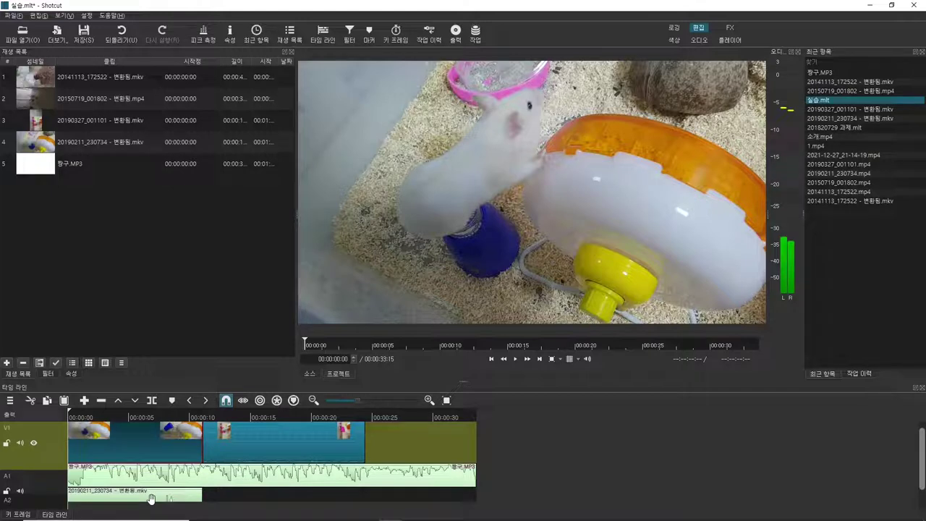
left_click(129, 501)
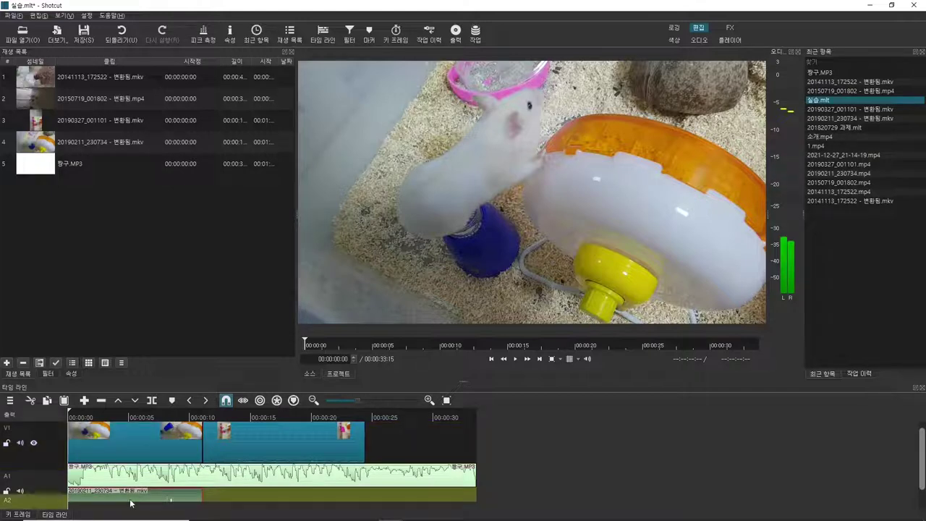
key("Delete")
left_click(117, 457)
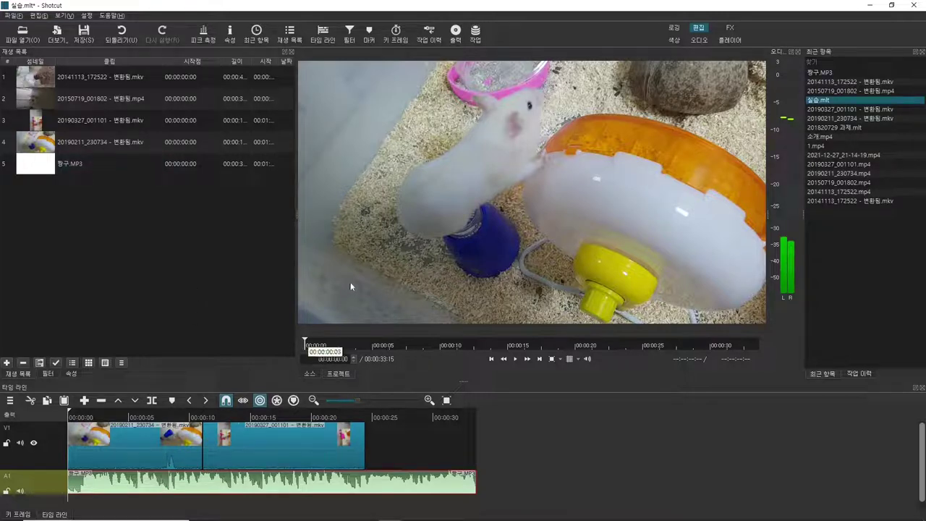
- Add the 게인 / 볼륨 (Gain / Volume) filter to the music clip 짱구.MP3 and try out its level, ending at 0.0 dB
left_click(354, 38)
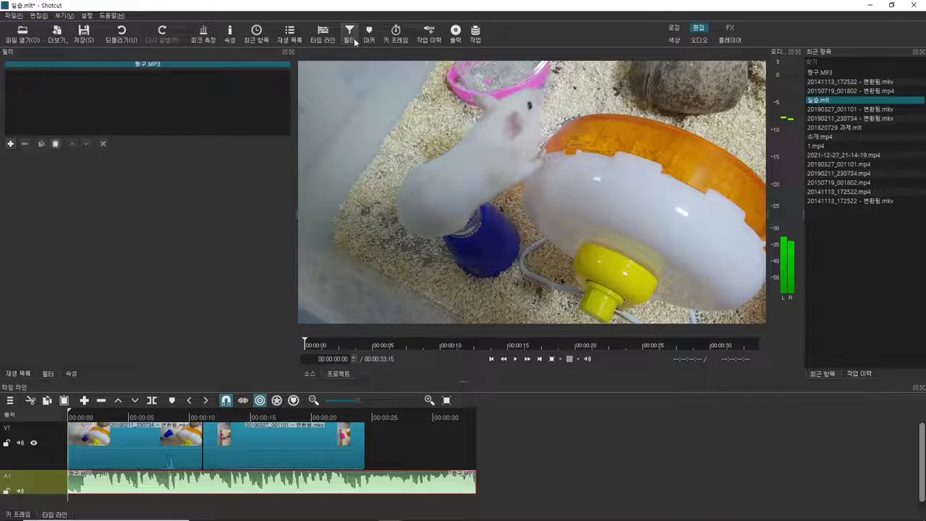
left_click(10, 145)
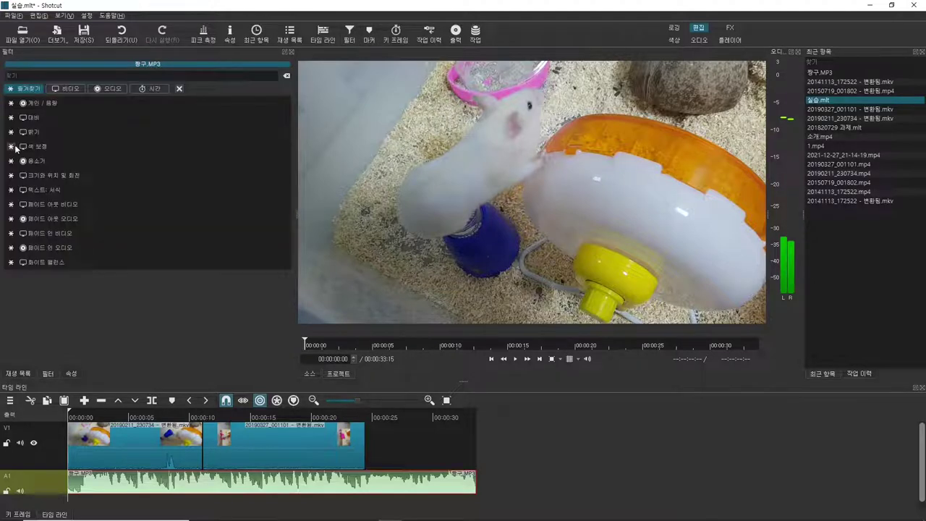
left_click(36, 106)
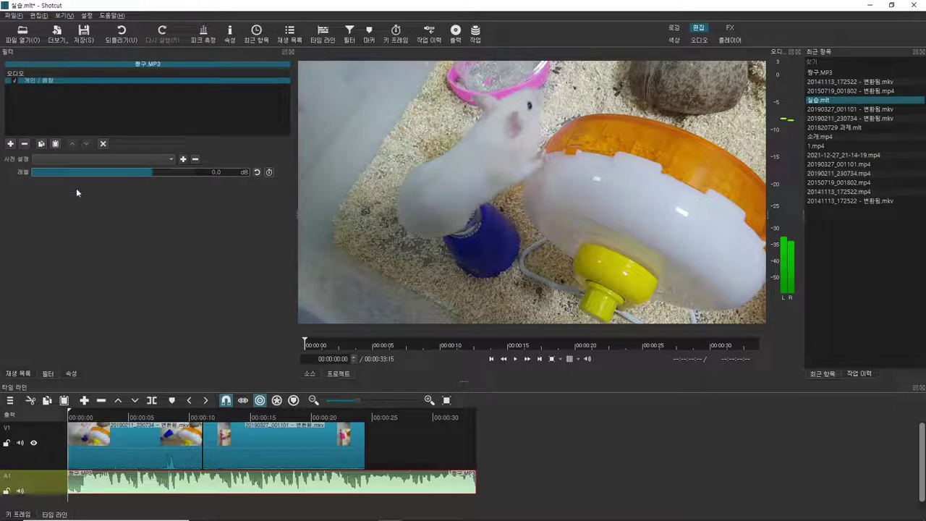
mouse_move(153, 172)
left_mouse_down()
mouse_move(175, 171)
mouse_move(147, 171)
left_mouse_up()
mouse_move(151, 175)
left_mouse_down()
mouse_move(202, 169)
mouse_move(109, 175)
mouse_move(155, 175)
left_mouse_up()
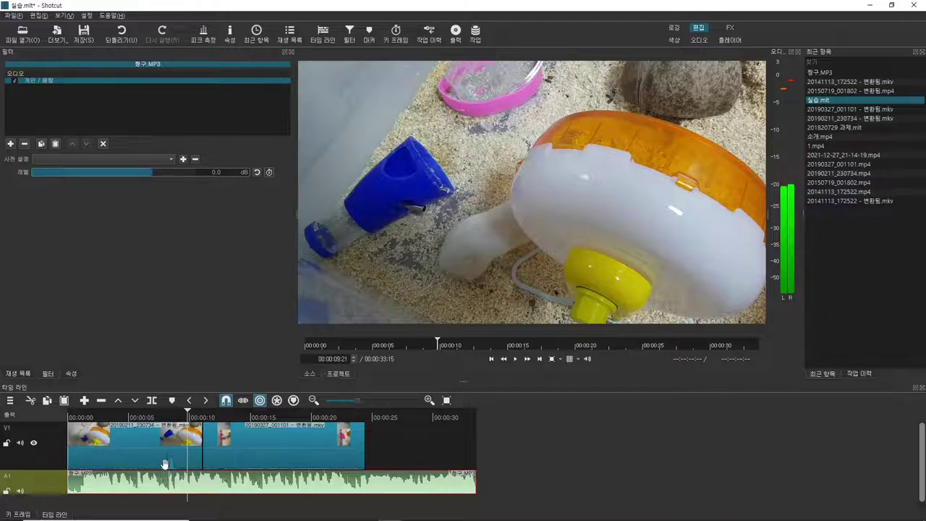
- Enable keyframes for the music clip's volume level at 00:00:08:13, near the loud spot in the first video clip
left_click(180, 503)
left_click_drag(179, 503, 172, 503)
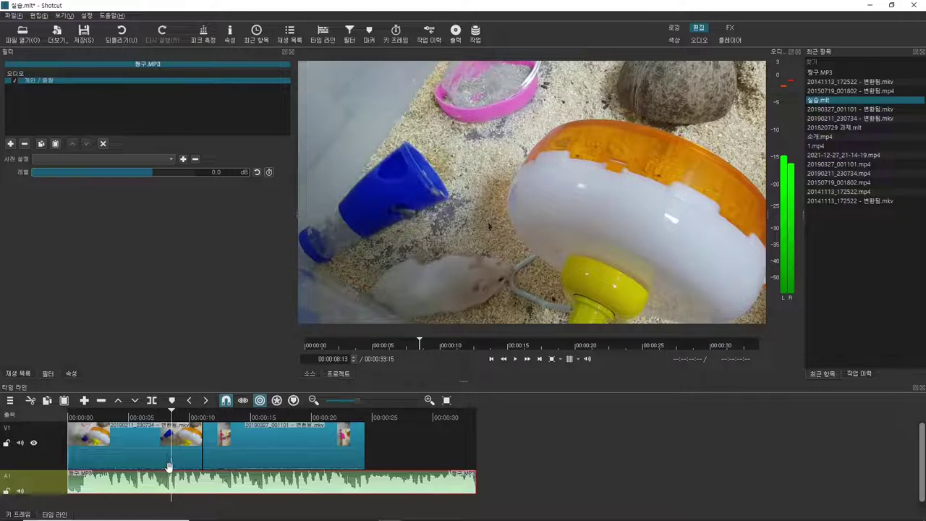
left_click(269, 173)
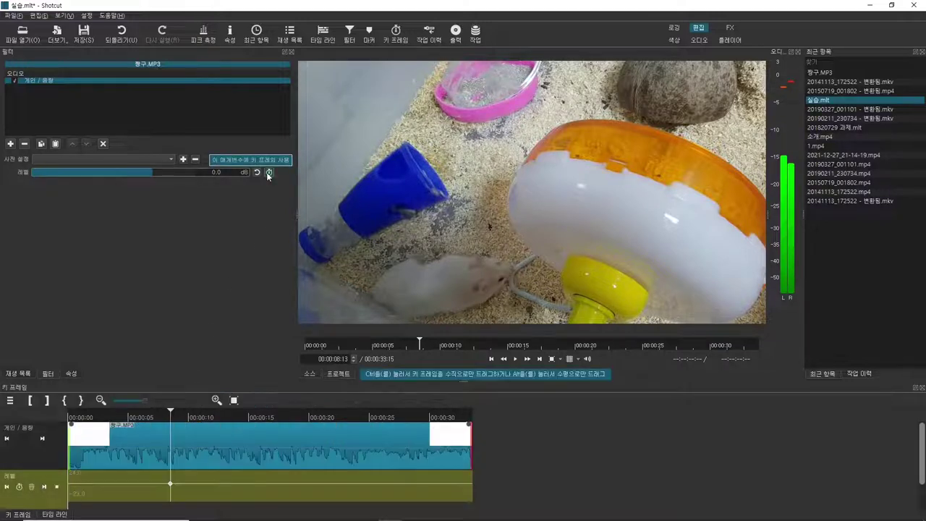
- Add level keyframes at 00:00:07:04 and 00:00:10:04, and lower the middle keyframe at 00:00:08:13 to about -23.1 dB
left_click(169, 500)
left_click(154, 500)
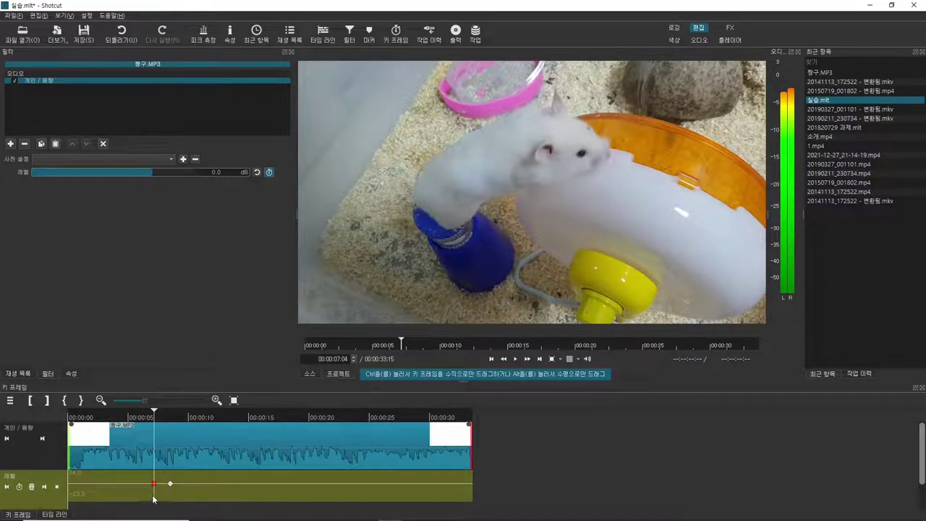
left_click(169, 500)
left_click(191, 498)
left_click(19, 487)
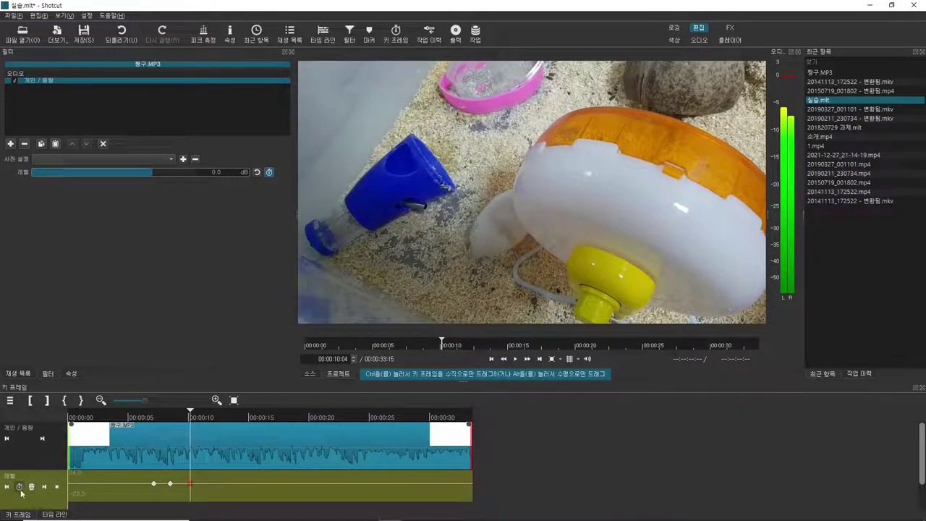
left_click(172, 486)
left_click_drag(172, 486, 172, 498)
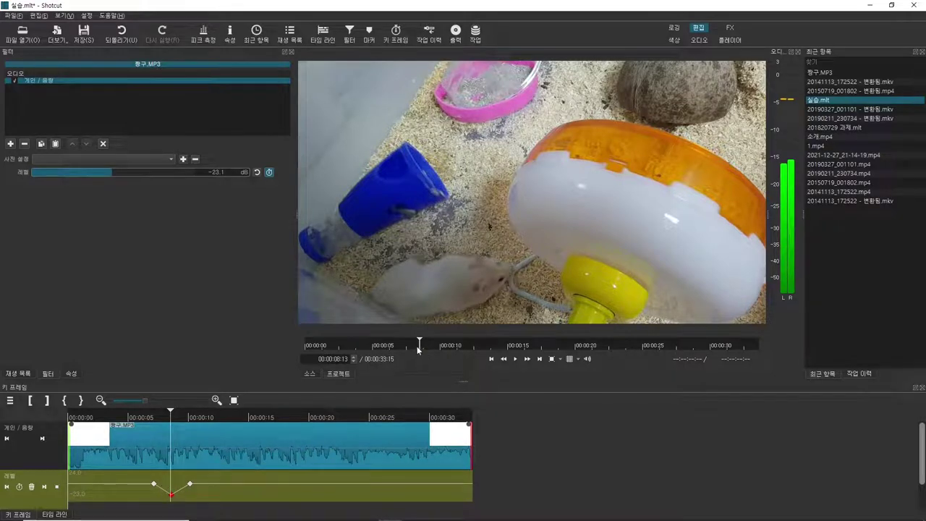
- Play the project from the start through the volume dip, and check that spot against the clips in the timeline
left_click(353, 346)
left_click(298, 346)
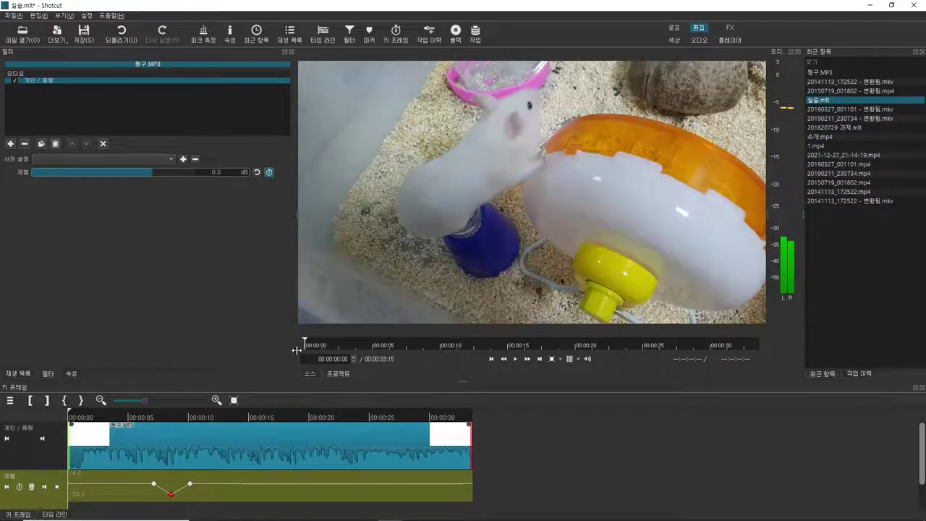
left_click(515, 359)
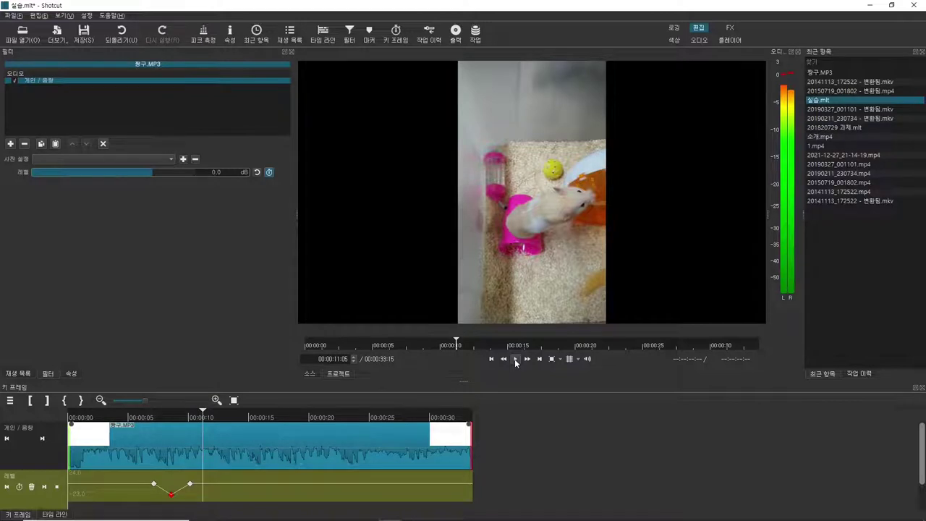
left_click(54, 514)
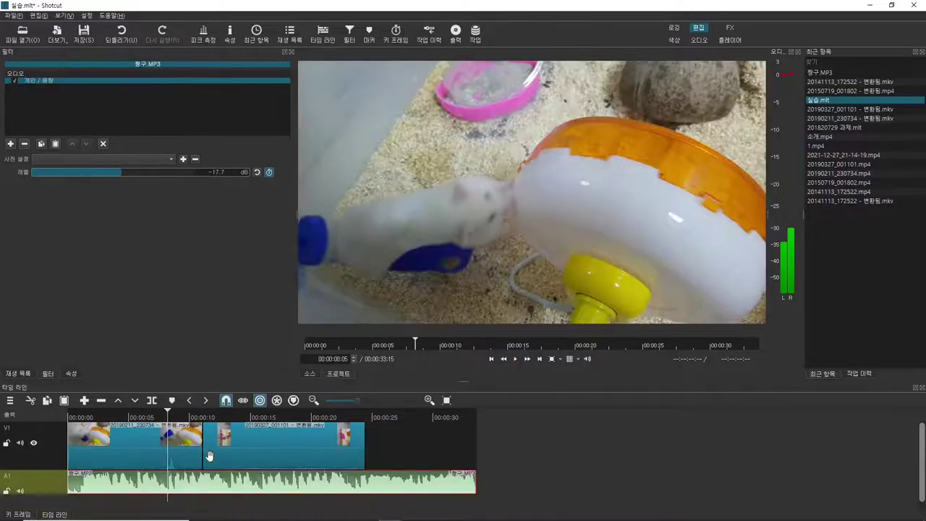
left_click(137, 466)
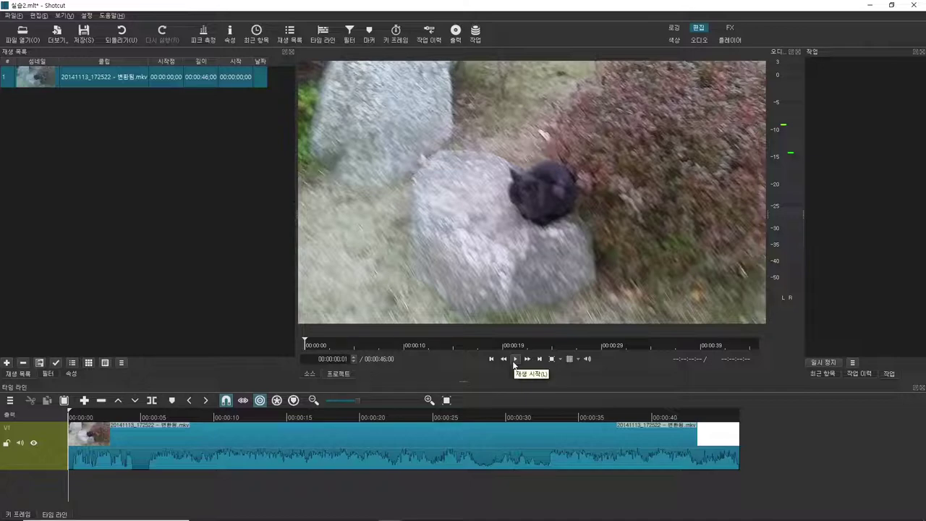
- Play the shaky cat clip in project 실습2 from its start and pause at about ten seconds
left_click(514, 362)
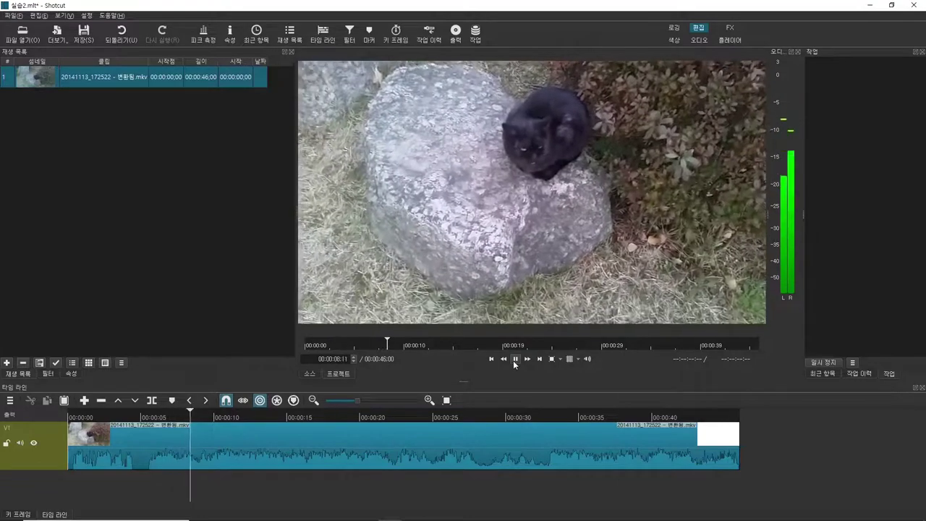
left_click(516, 364)
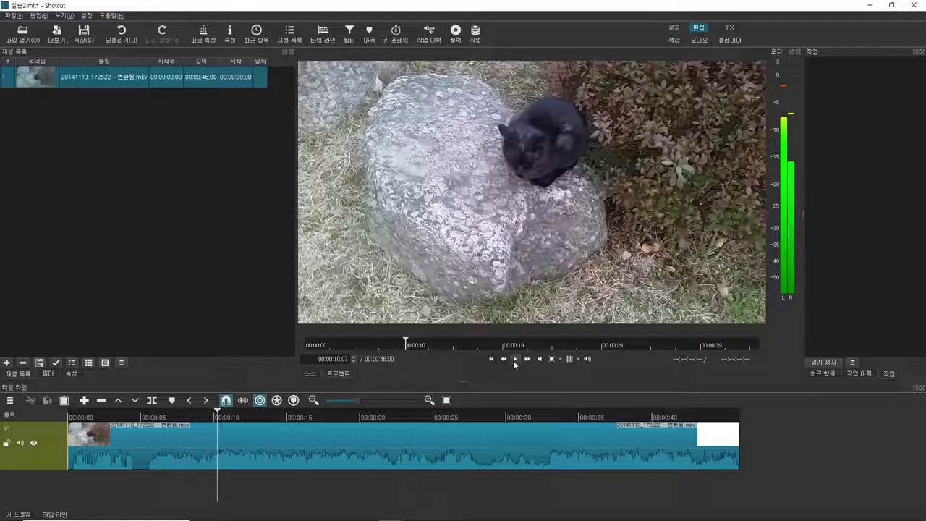
- Add the 안정화 (Stabilize) video filter to the cat clip on V1 and run its analysis with the default settings
left_click(131, 446)
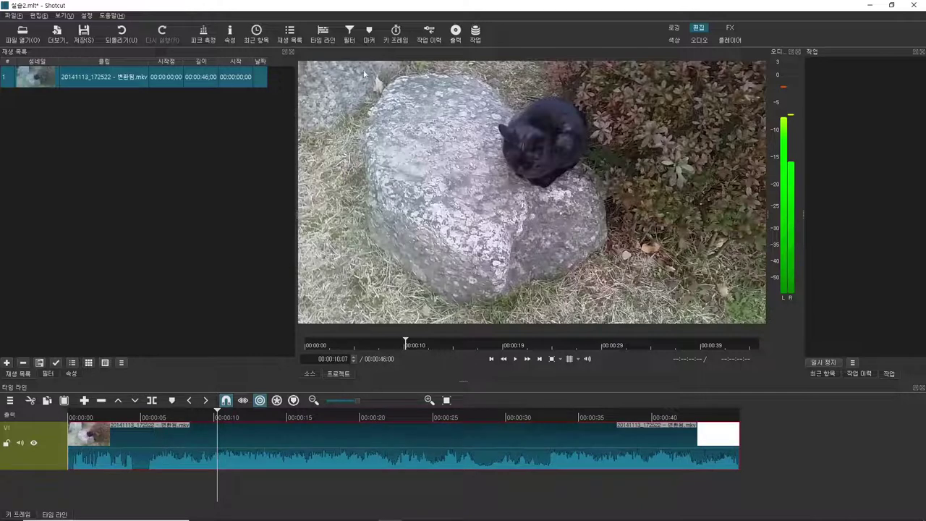
left_click(350, 31)
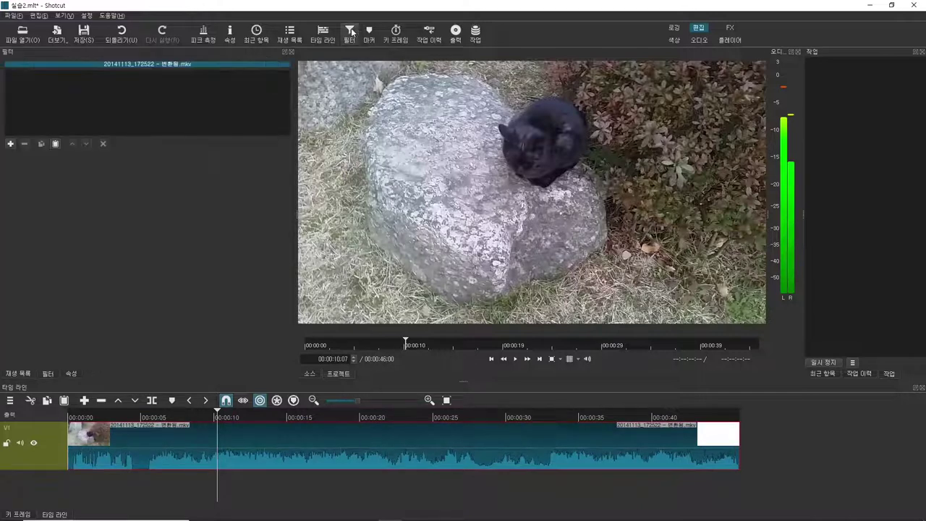
left_click(10, 143)
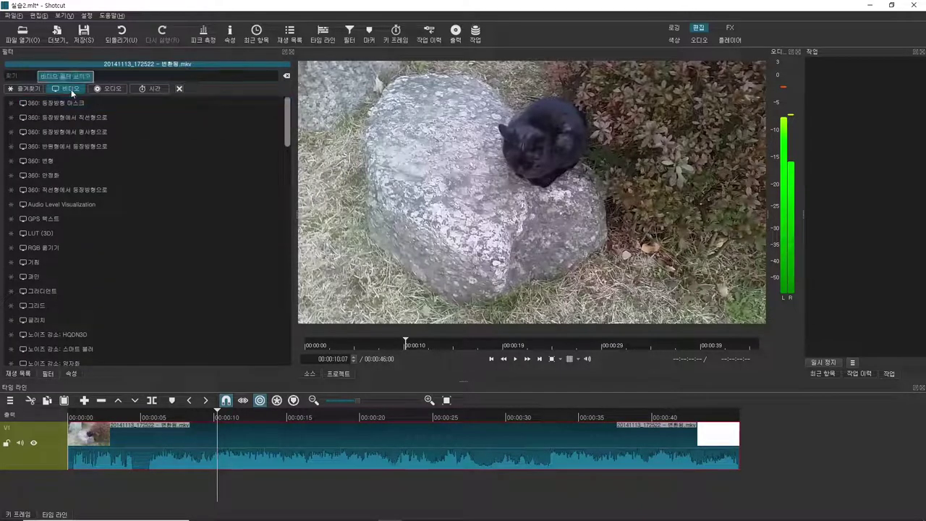
scroll(73, 289, "down", 2)
scroll(73, 288, "down", 6)
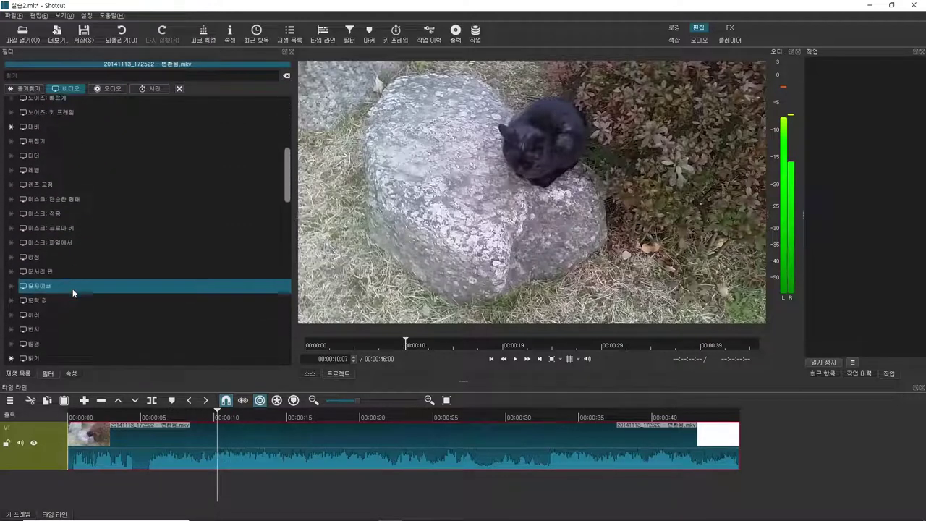
scroll(72, 292, "down", 3)
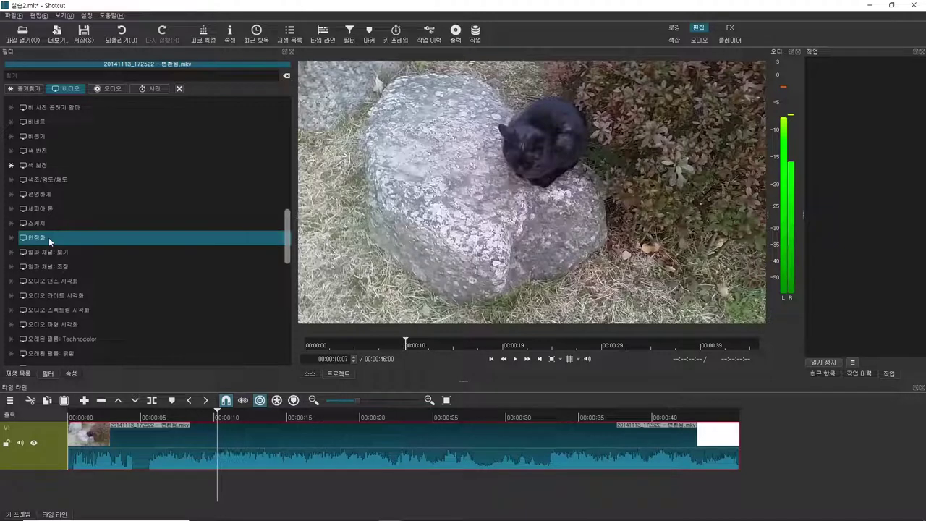
left_click(49, 238)
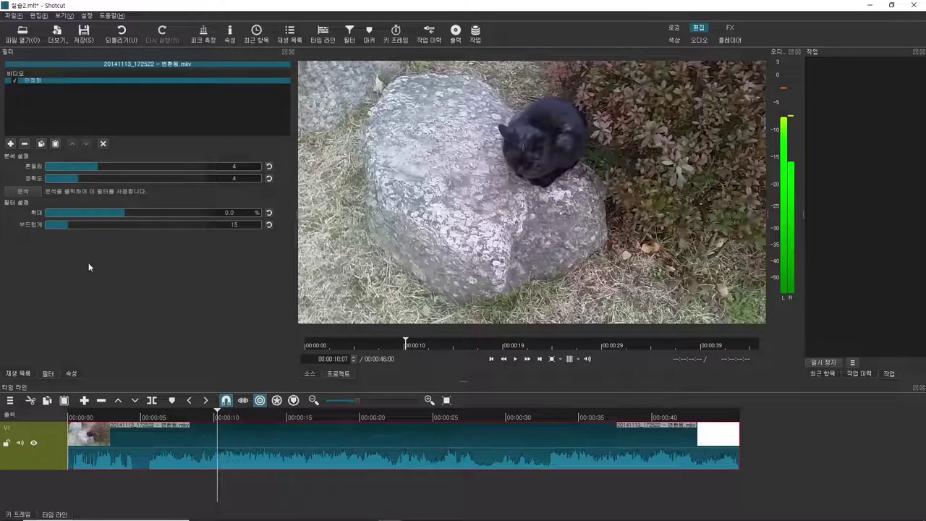
left_click(35, 193)
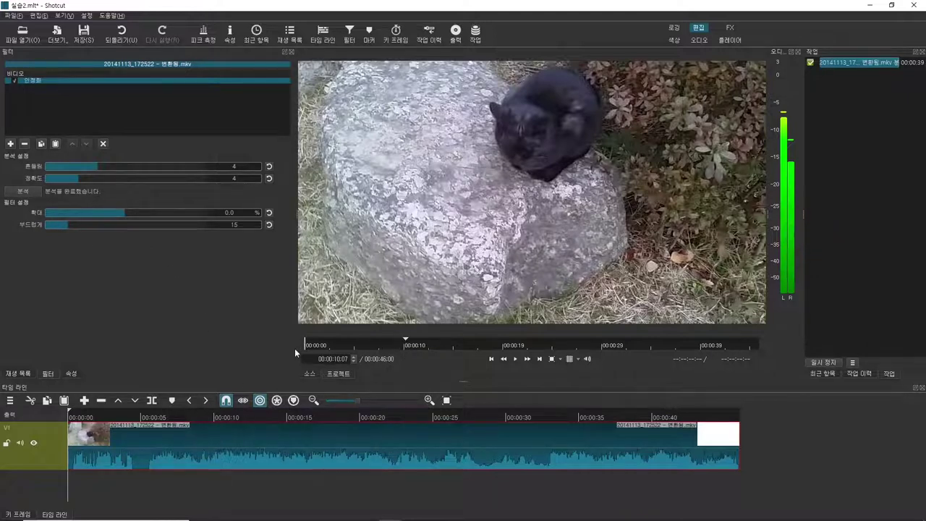
- Play the stabilized cat clip from the start for about ten seconds to check the result
key("Home")
left_click(515, 360)
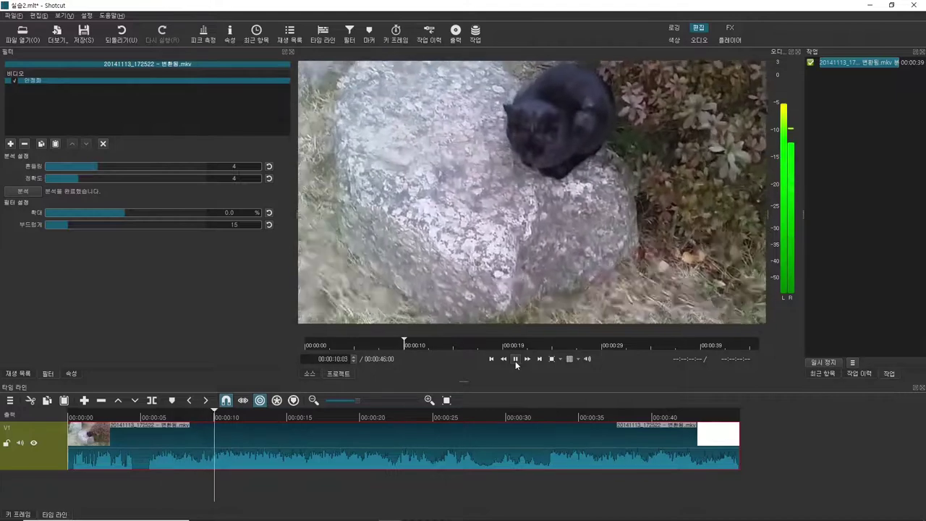
left_click(516, 361)
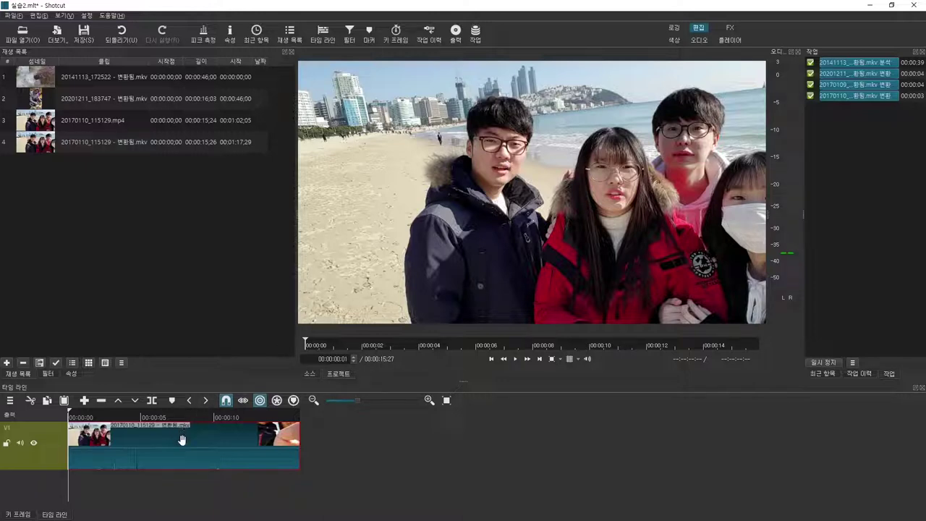
- Add the 모자이크 (Mosaic) video filter to the beach clip on V1, with width and height at 2.5 %
left_click(350, 32)
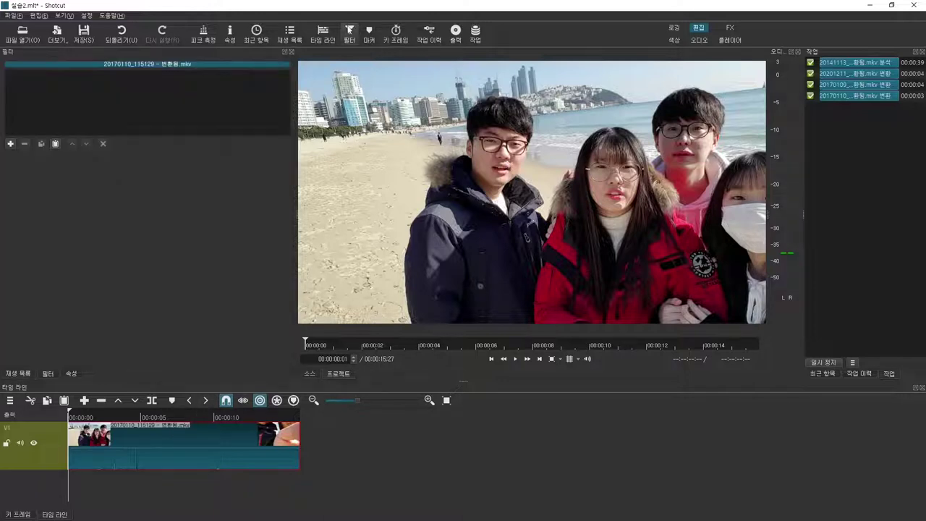
left_click(7, 144)
scroll(80, 176, "down", 2)
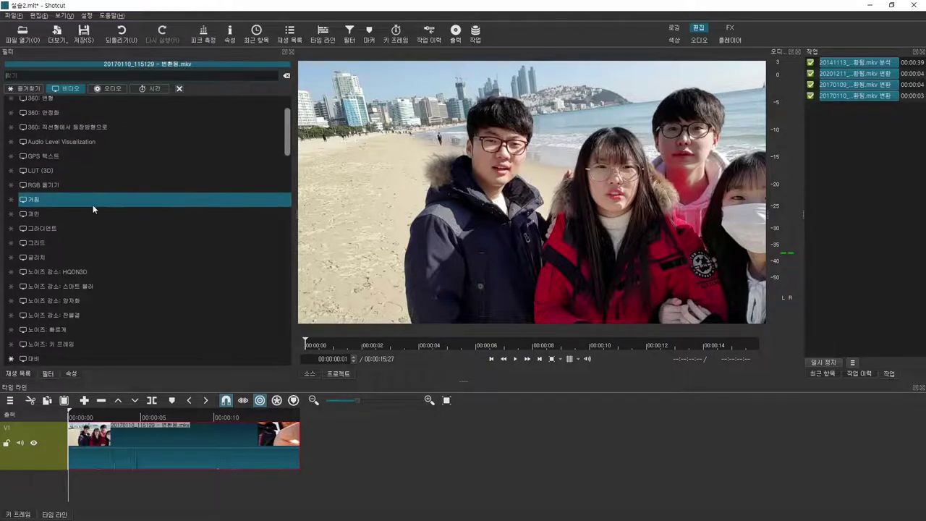
scroll(77, 194, "down", 8)
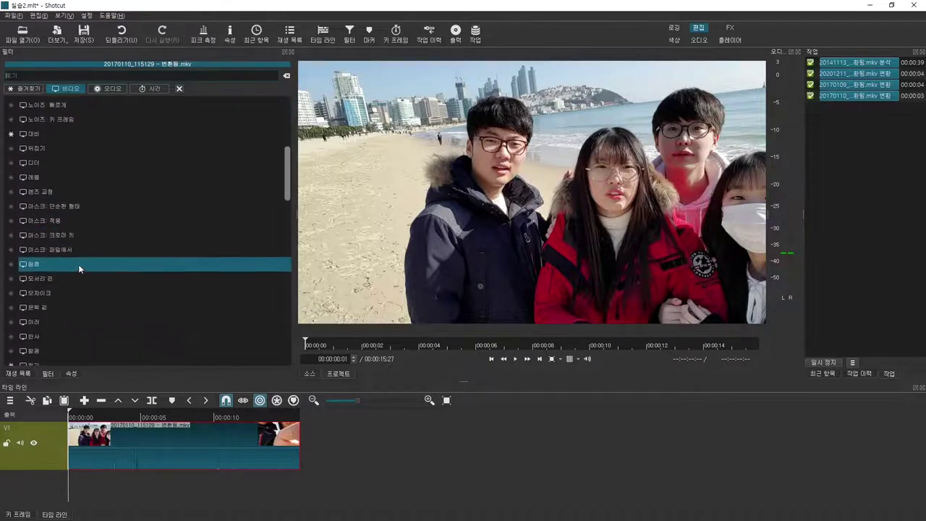
left_click(59, 292)
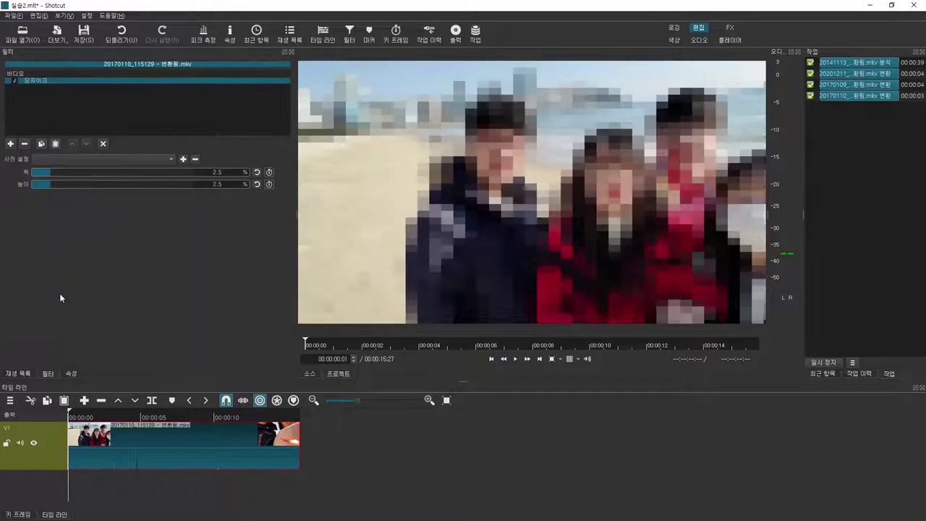
mouse_move(44, 179)
left_mouse_down()
mouse_move(76, 173)
mouse_move(41, 174)
mouse_move(49, 184)
mouse_move(86, 187)
mouse_move(50, 185)
left_mouse_up()
- Play the start of the mosaic-filtered beach clip and return the playhead to the beginning
left_click(517, 359)
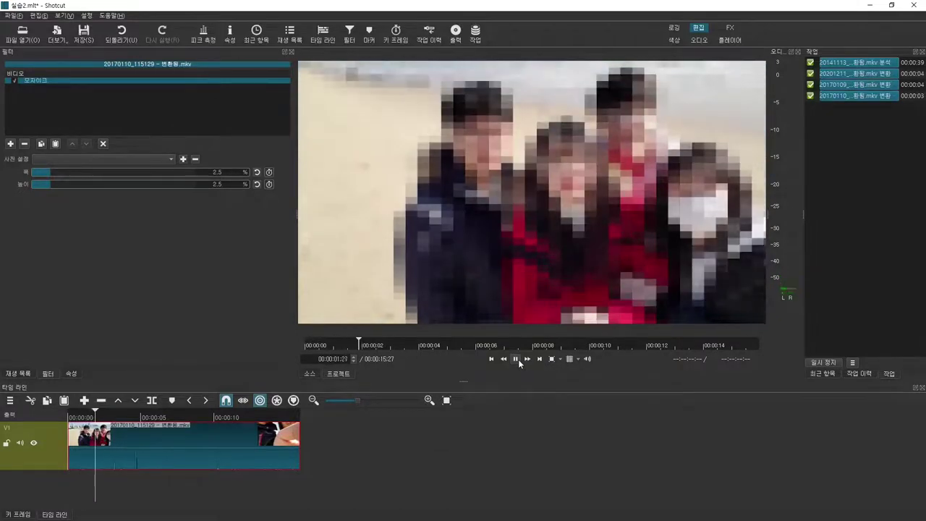
left_click(517, 359)
key("Home")
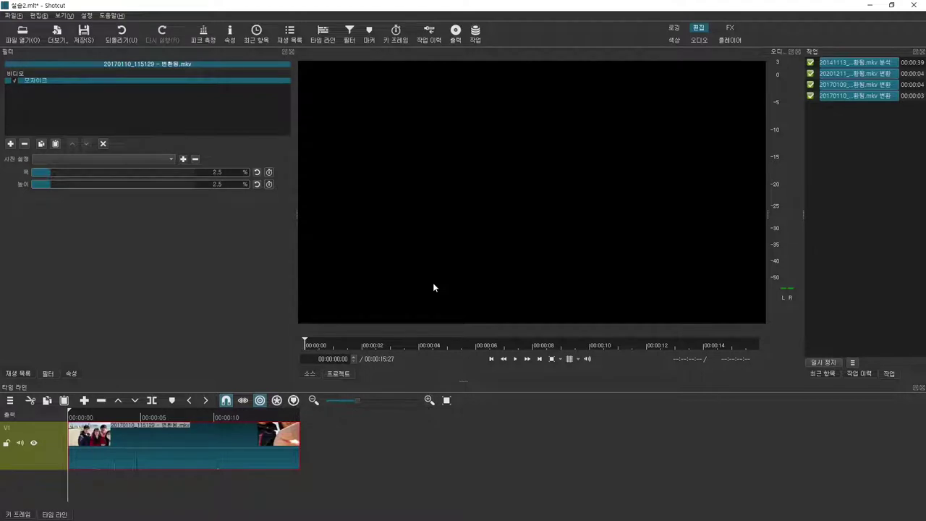
- Add the 마스크: 단순한 형태 (Mask: Simple Shape) filter below the mosaic filter on the beach clip
left_click(10, 143)
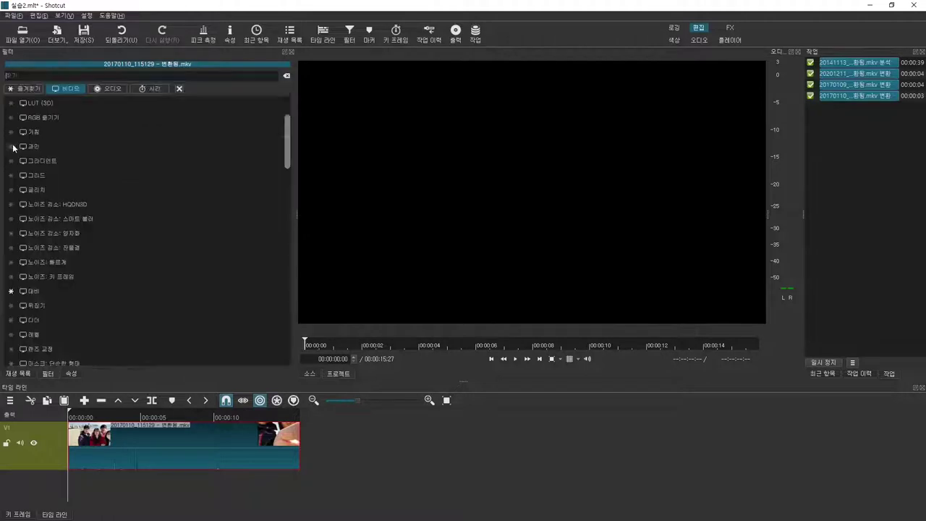
scroll(101, 191, "down", 3)
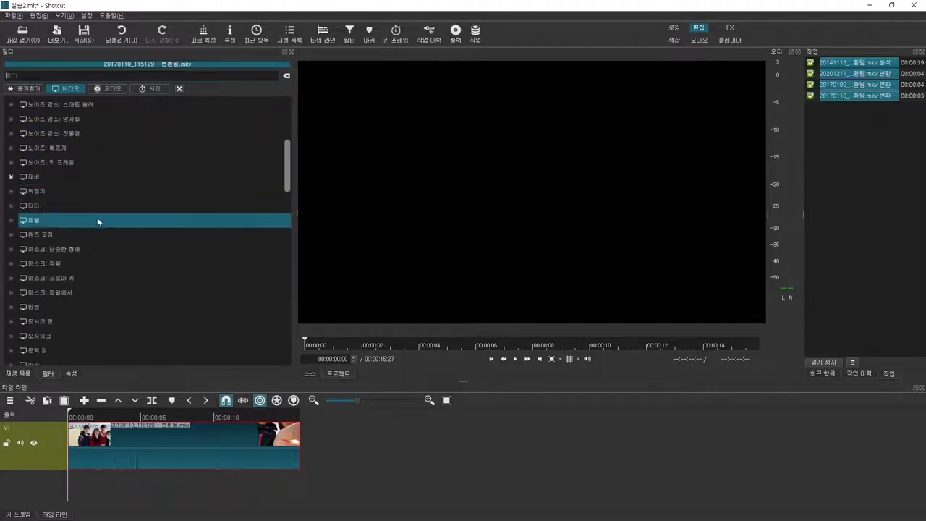
left_click(74, 252)
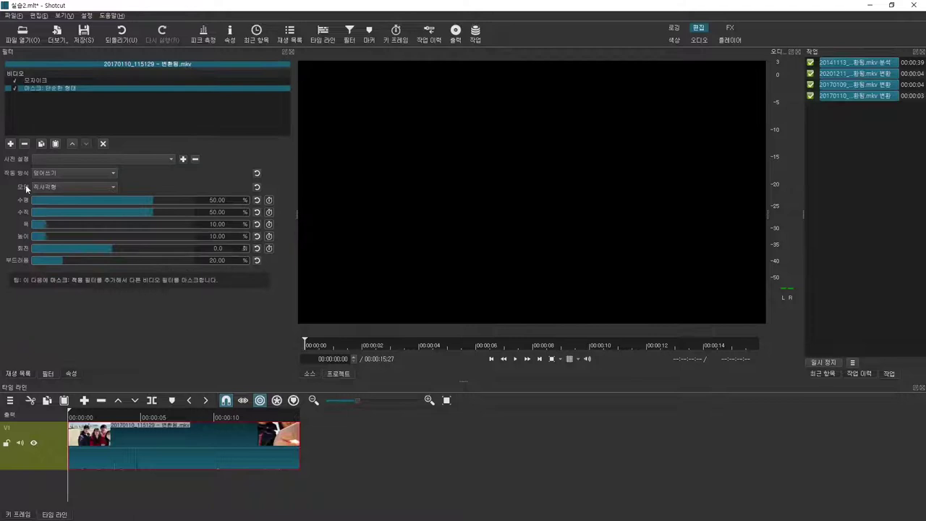
- Add the 마스크: 적용 (Mask: Apply) video filter below the simple shape mask on the beach clip
left_click(10, 143)
scroll(73, 194, "down", 4)
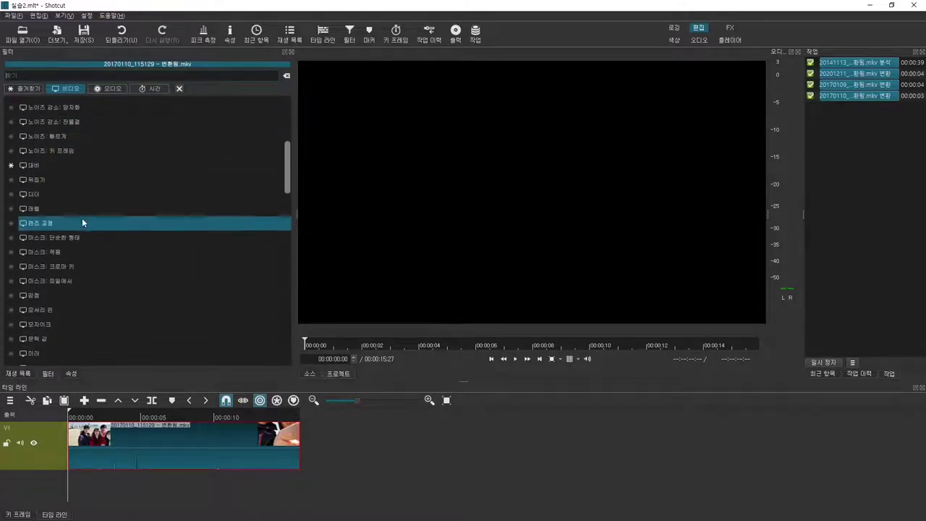
scroll(68, 157, "down", 2)
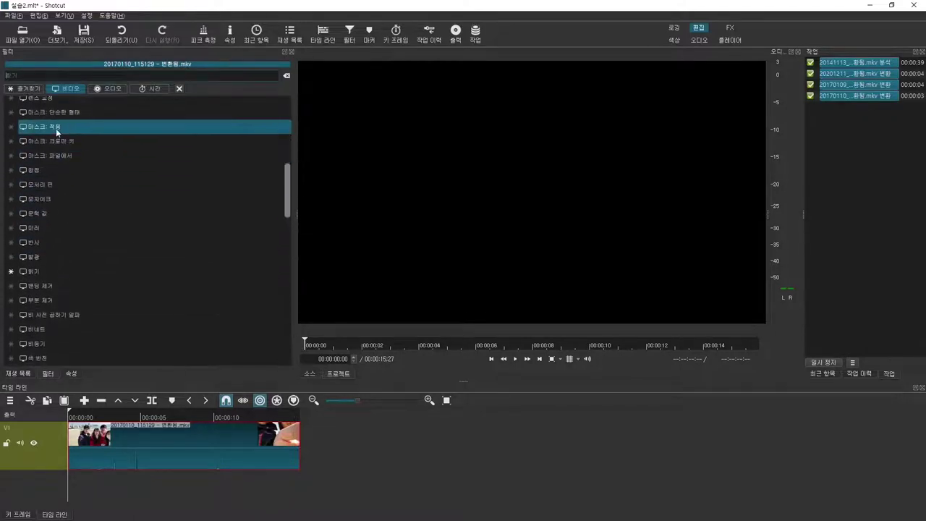
left_click(56, 128)
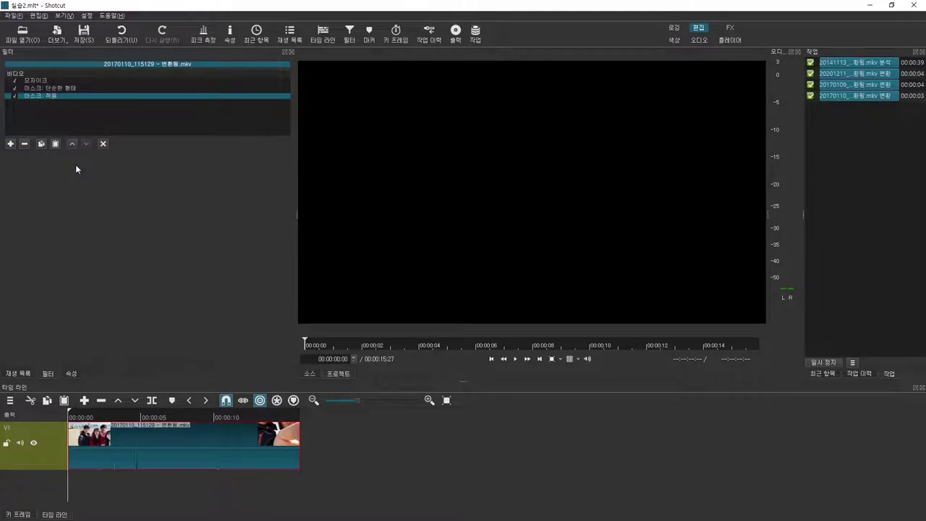
- Move the 마스크: 단순한 형태 filter above the mosaic filter and show a frame near the beach clip's start
left_click(47, 89)
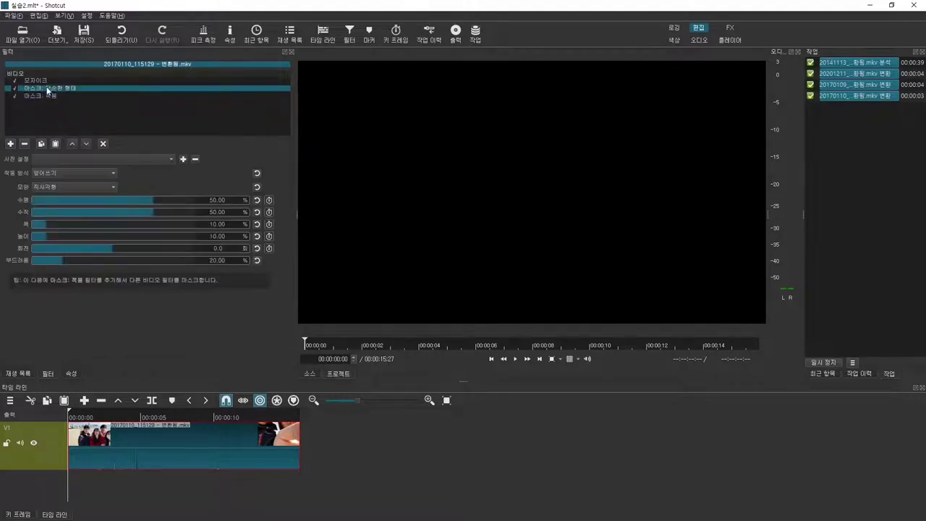
left_click_drag(47, 89, 46, 79)
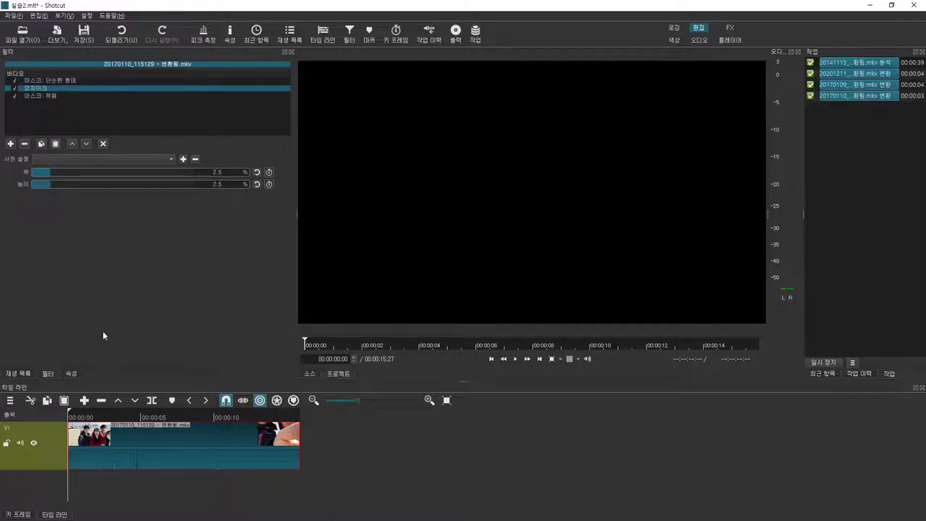
left_click(72, 419)
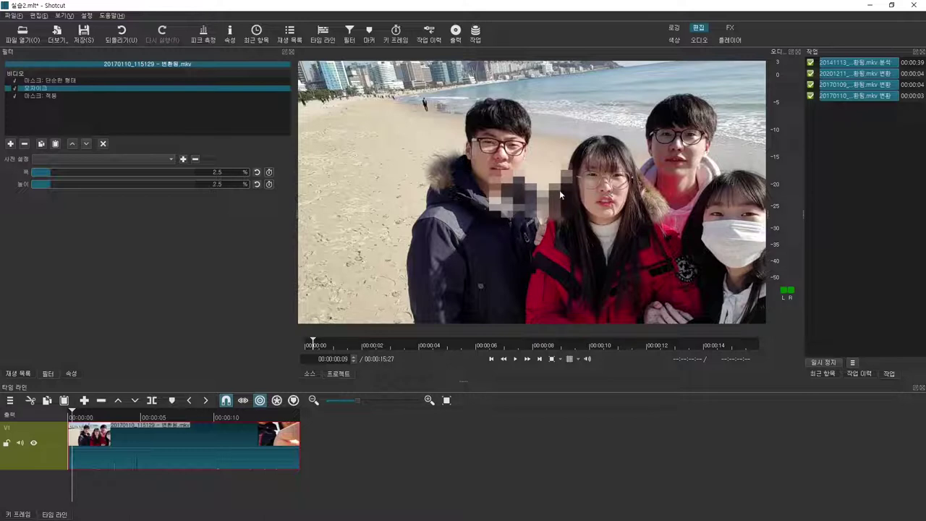
- Set the simple shape mask to horizontal 44.87 %, vertical 40.75 %, width 58.94 % and height 36.38 %, and play the beach clip
left_click(52, 81)
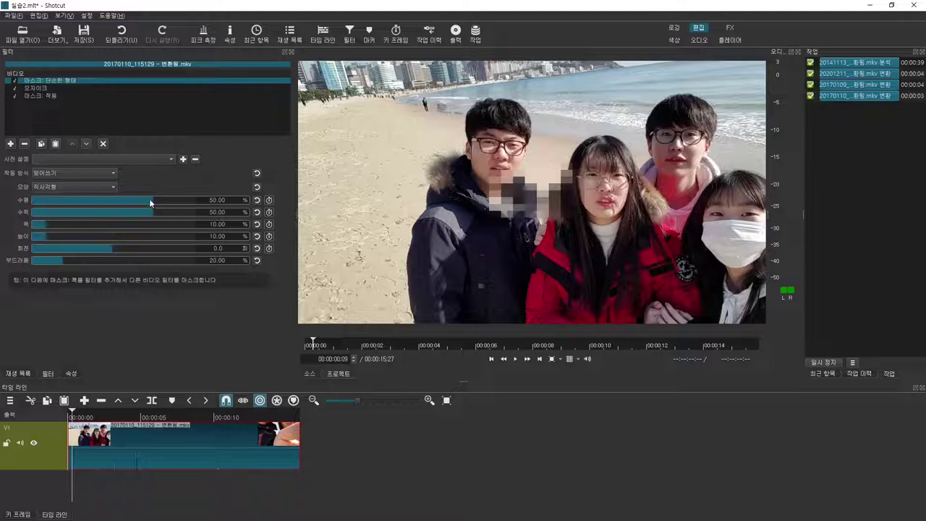
mouse_move(150, 201)
left_mouse_down()
mouse_move(159, 200)
mouse_move(111, 200)
mouse_move(160, 201)
mouse_move(150, 201)
mouse_move(166, 214)
mouse_move(115, 215)
mouse_move(149, 212)
left_mouse_up()
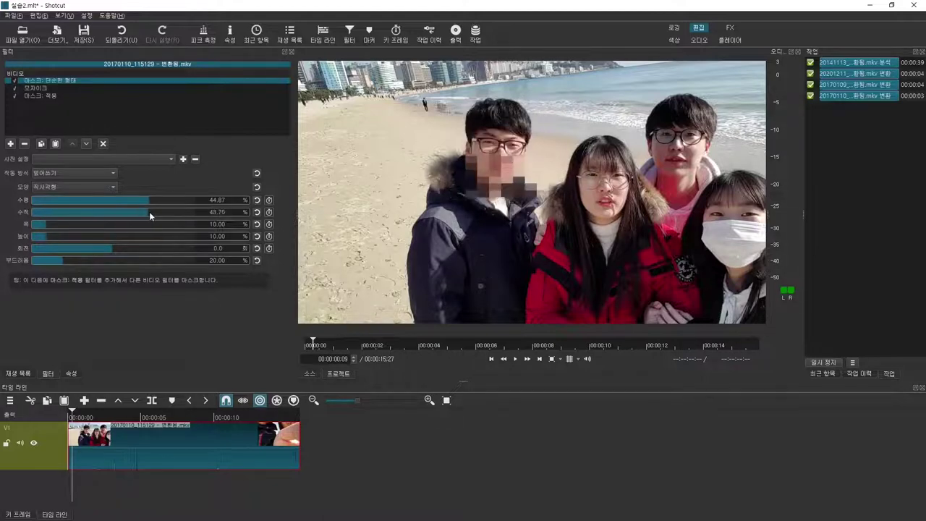
left_click_drag(61, 222, 83, 236)
left_click_drag(148, 212, 145, 212)
left_click_drag(81, 236, 89, 237)
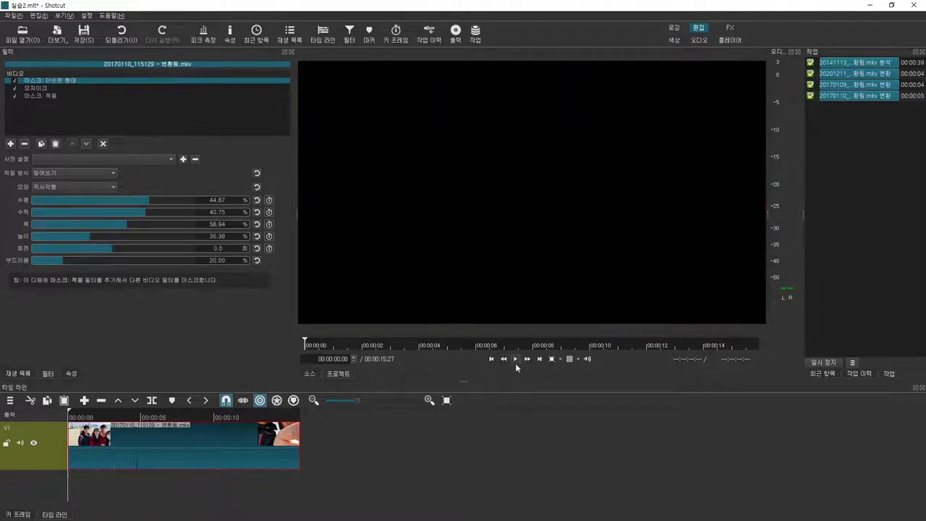
left_click(516, 362)
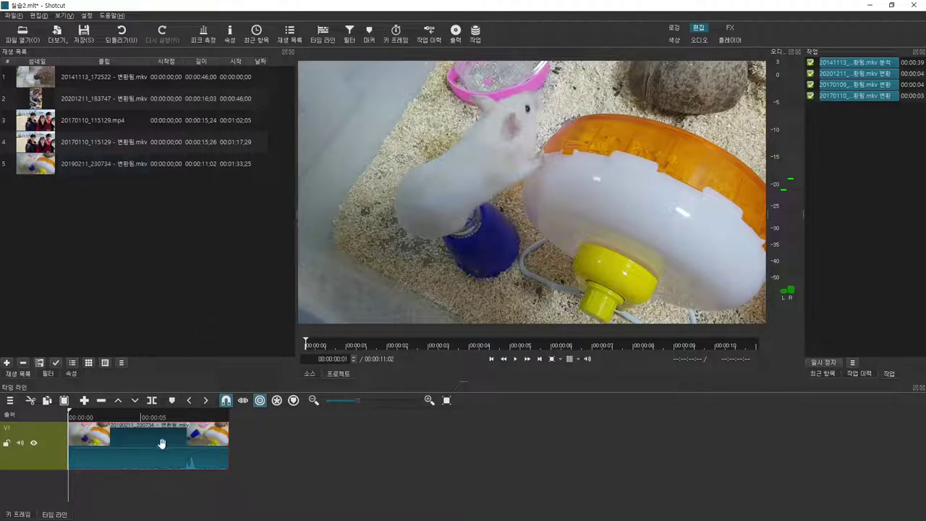
- Apply a speed of 2x to the 20190211_230734 hamster clip on V1 and play it
left_click(69, 375)
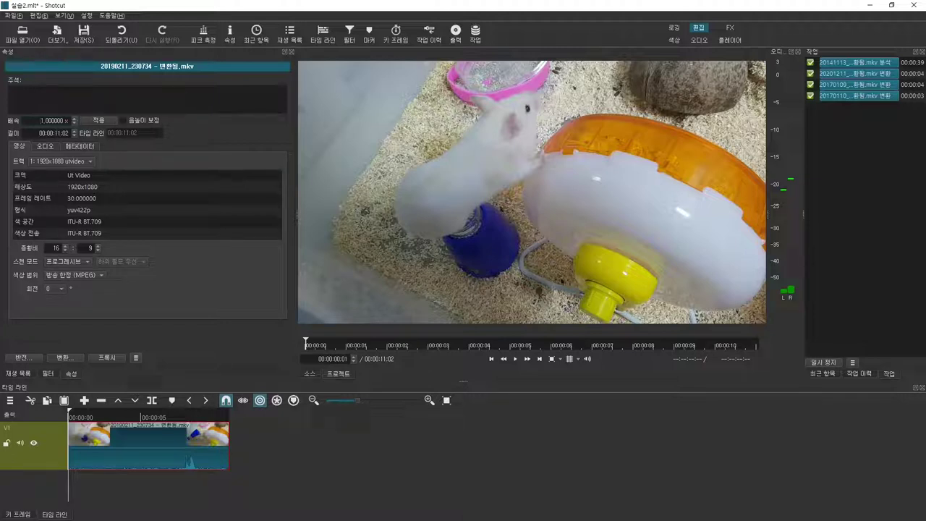
type("2")
left_click(107, 121)
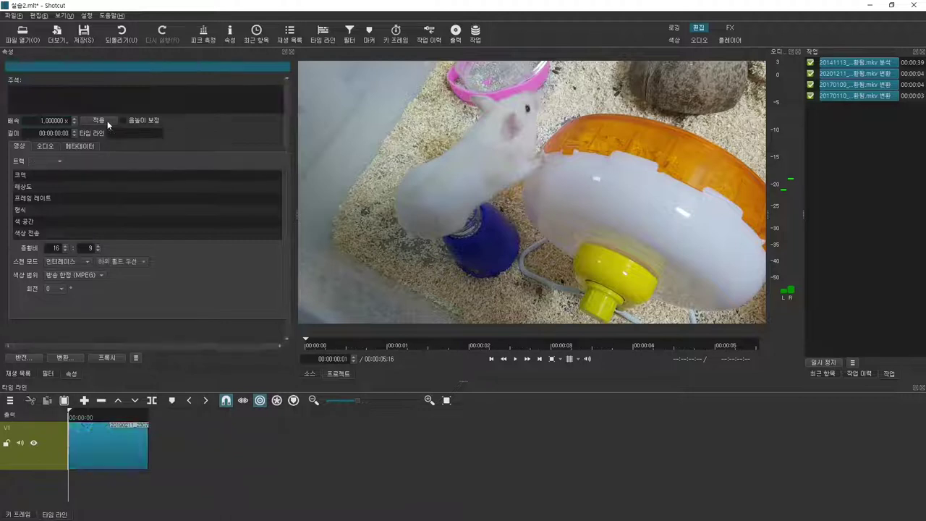
left_click(516, 359)
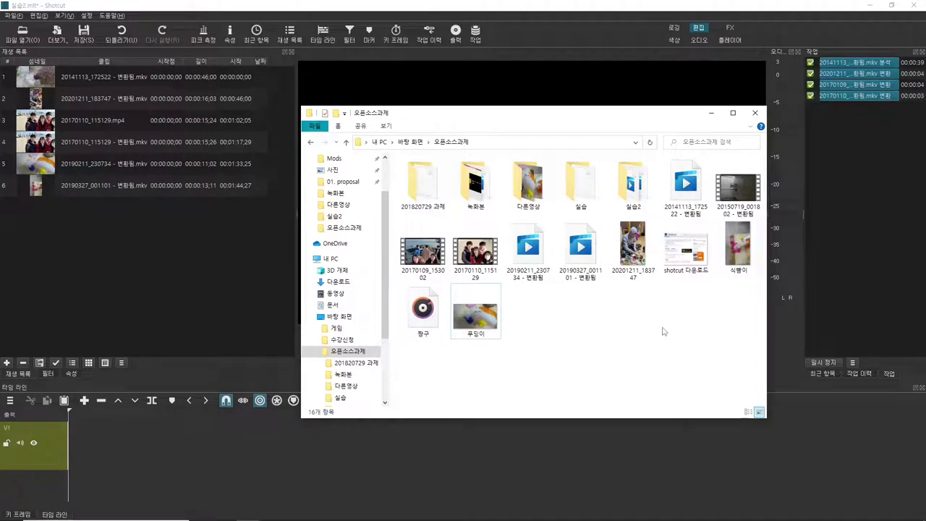
- Import the image 식빵이.png from the 오픈소스과제 folder into the playlist and place it at the start of V1
left_click(743, 249)
left_click_drag(742, 249, 165, 277)
left_click(166, 286)
left_click_drag(65, 209, 68, 432)
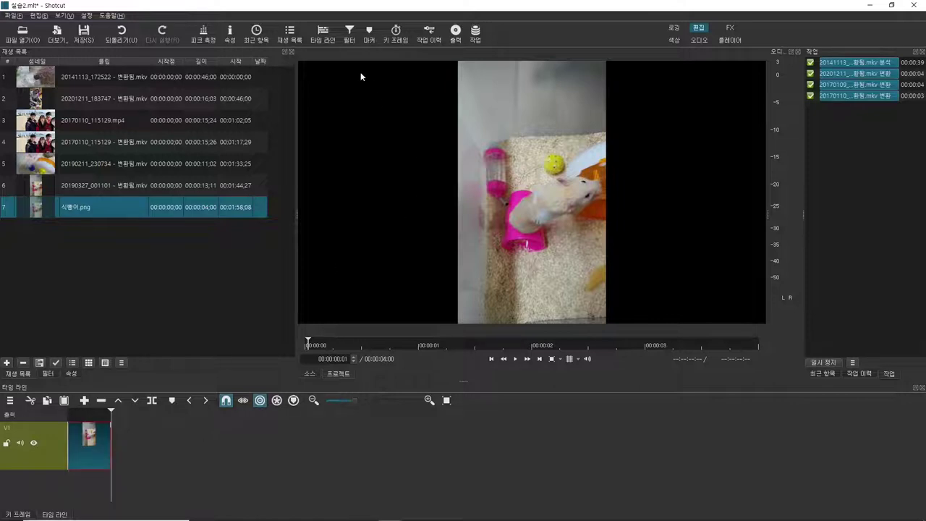
- Add the 크기와 위치 및 회전 (Size, Position & Rotate) video filter to the 식빵이.png clip
left_click(349, 35)
left_click(11, 147)
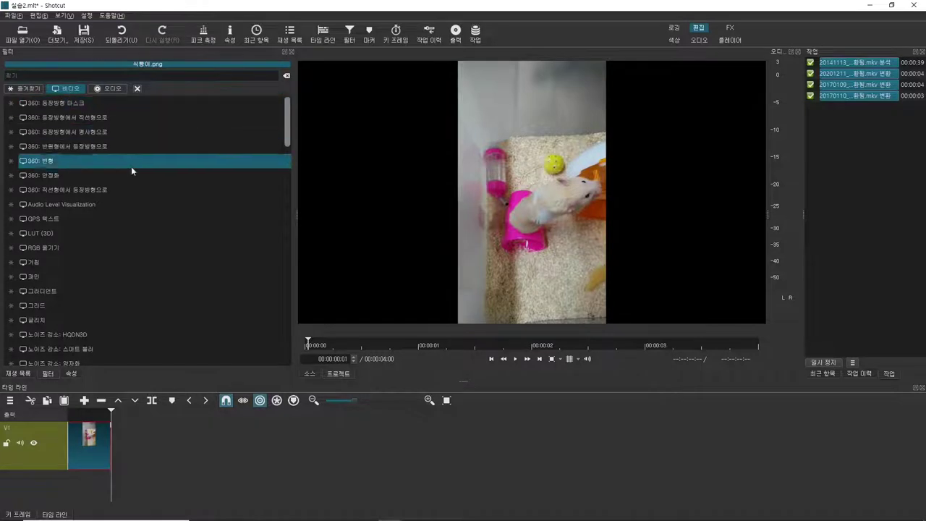
scroll(138, 181, "down", 10)
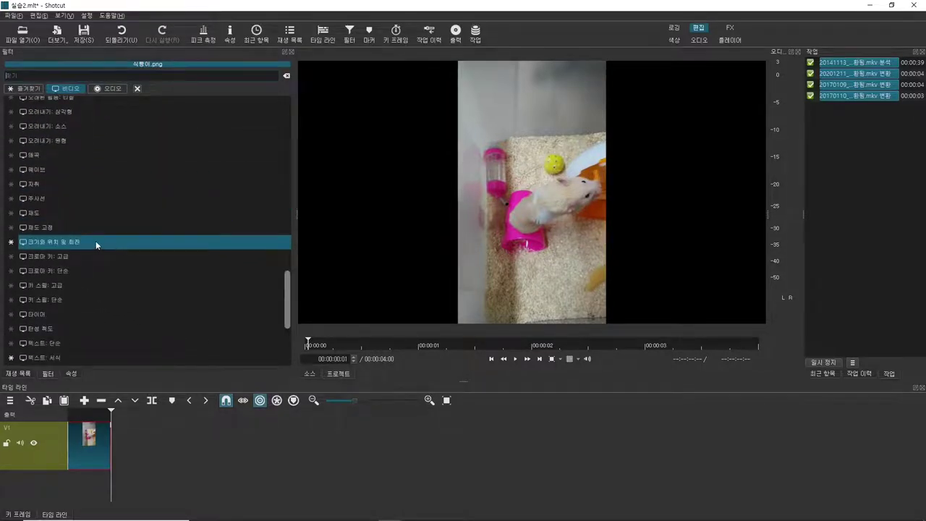
left_click(96, 241)
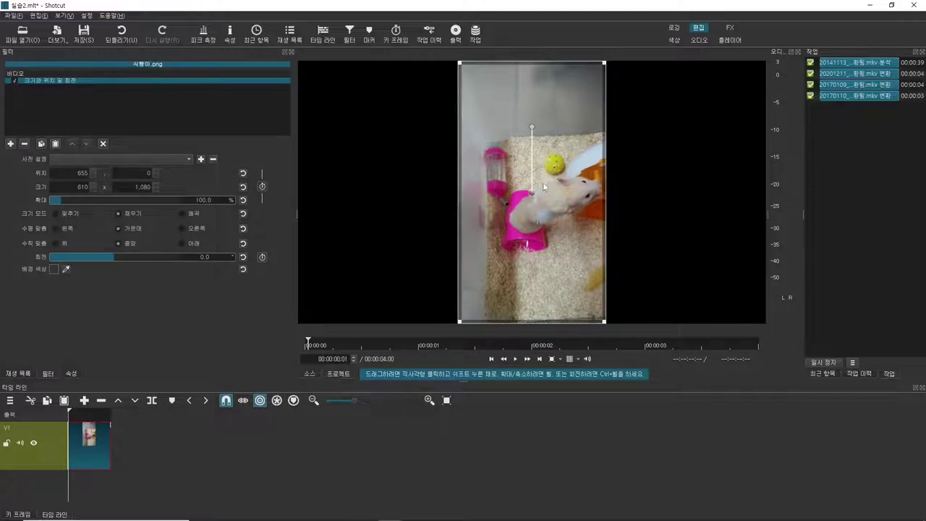
- Rotate the hamster image 90°, enlarge it to 291 % and place it at position 799, -1336
mouse_move(60, 202)
left_mouse_down()
mouse_move(73, 202)
mouse_move(63, 203)
left_mouse_up()
left_click_drag(537, 124, 619, 190)
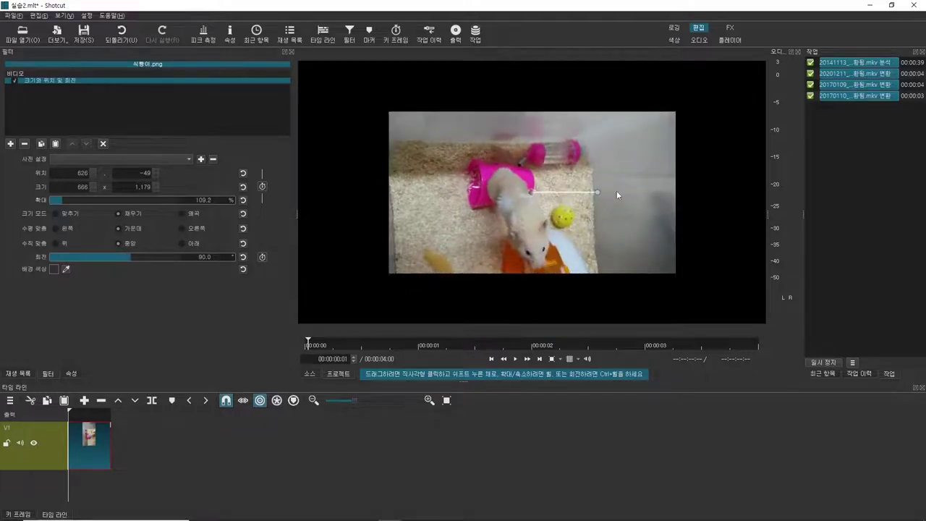
key("Right")
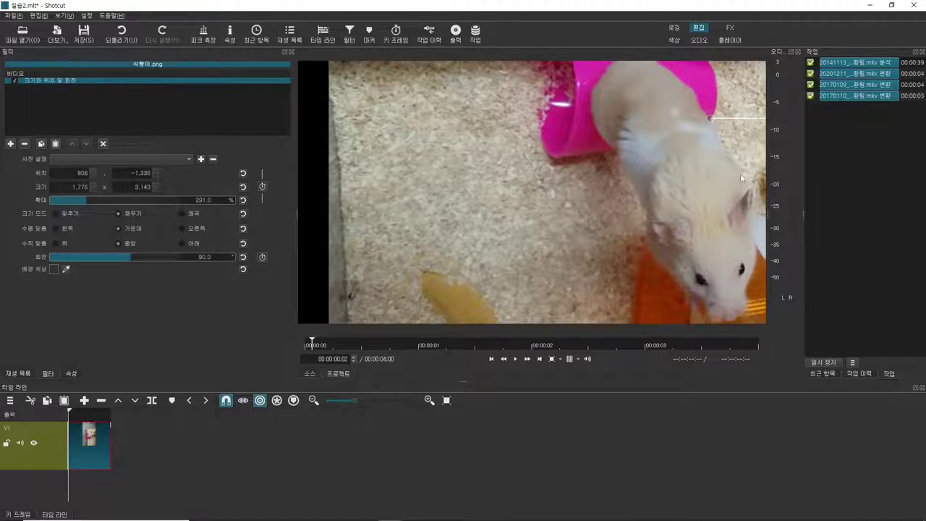
left_click_drag(729, 206, 708, 121)
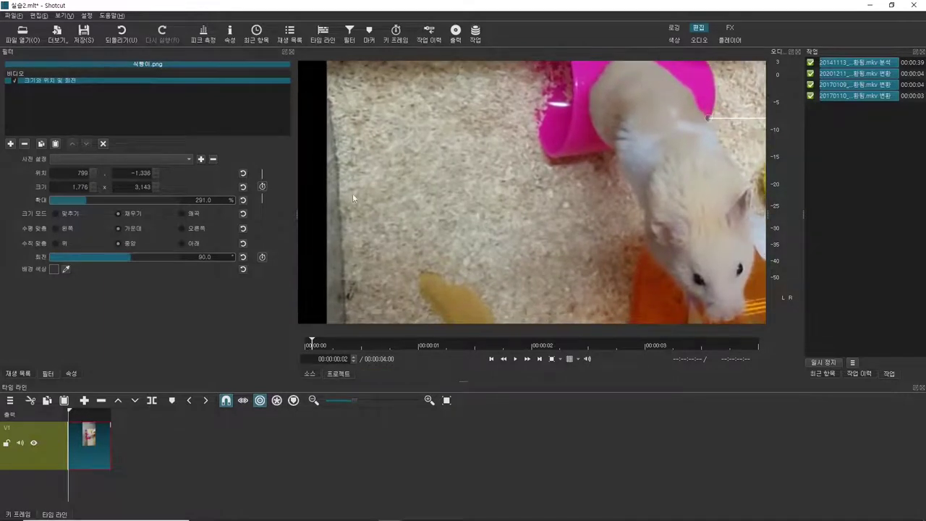
- Keyframe the image's size and position at the start, and add a keyframe at 00:00:01:23 with the image moved to -456, -1317
left_click(263, 186)
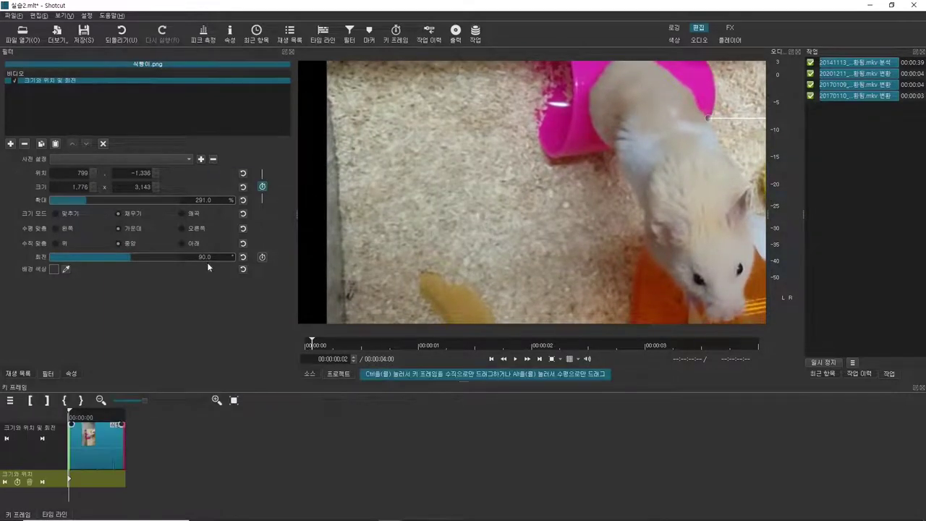
left_click(17, 481)
left_click_drag(70, 501, 93, 499)
left_click_drag(699, 118, 548, 120)
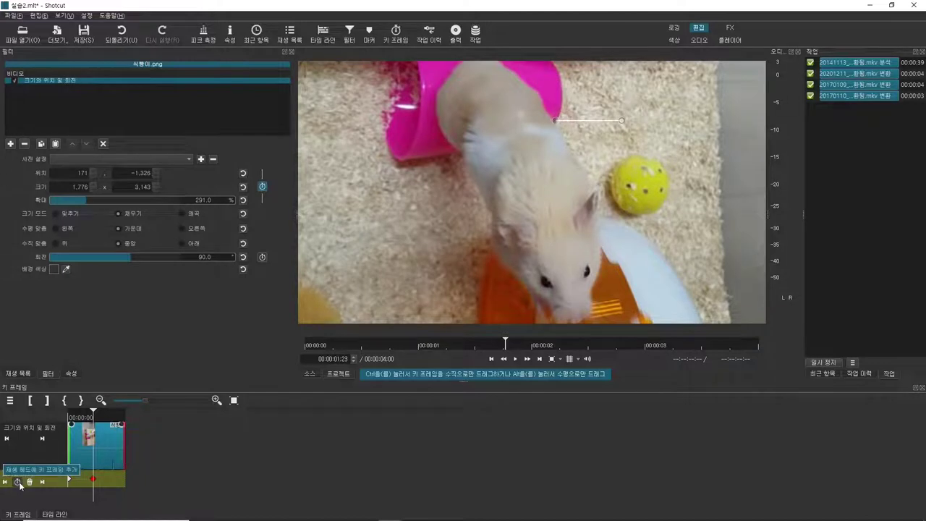
left_click_drag(514, 125, 395, 124)
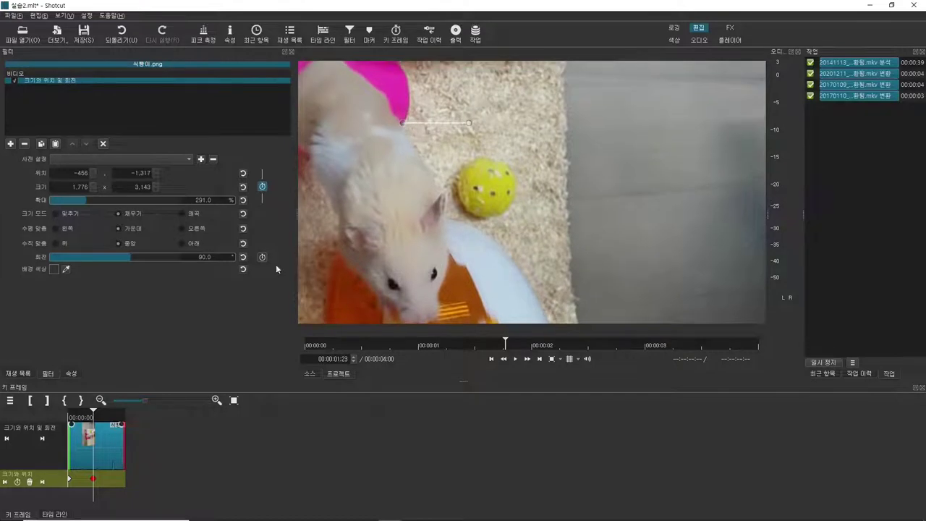
- Add another size and position keyframe at 00:00:03:08 and play the image animation from the beginning
left_click_drag(95, 499, 115, 500)
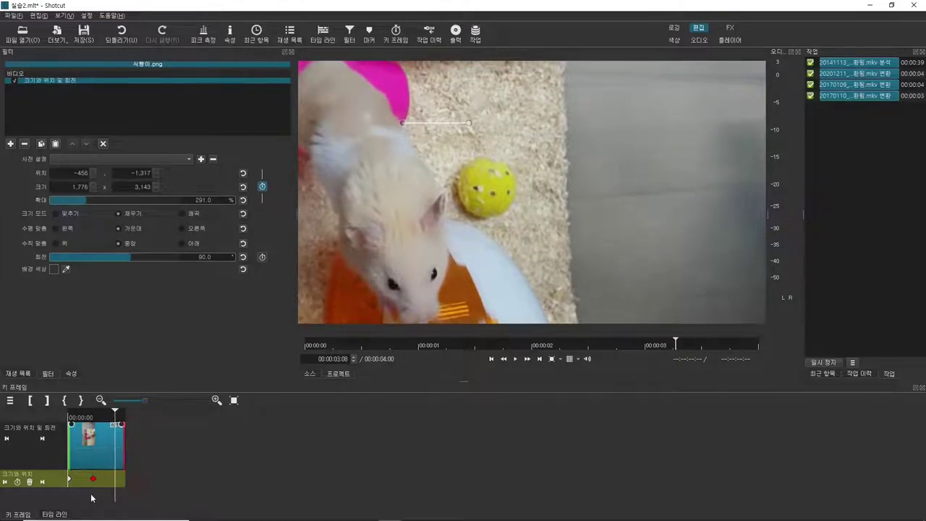
left_click(17, 481)
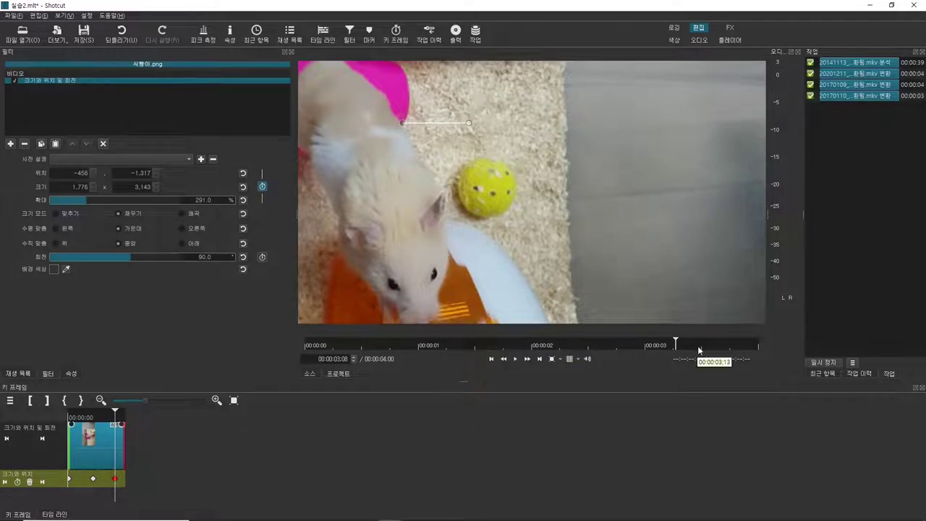
left_click_drag(615, 346, 307, 346)
left_click(518, 359)
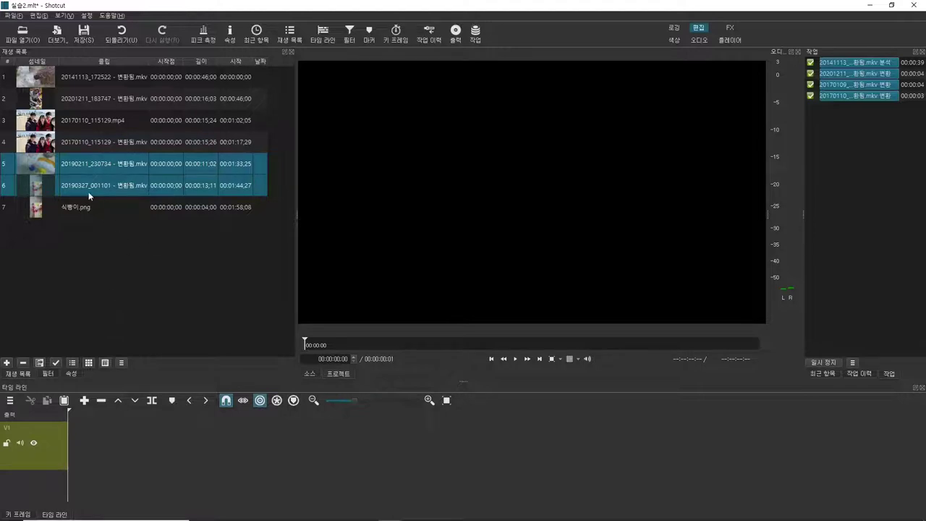
- Place the 20190211_230734 and 20190327_001101 clips together on V1 and play across the cut between them
left_click_drag(86, 169, 71, 448)
left_click(513, 361)
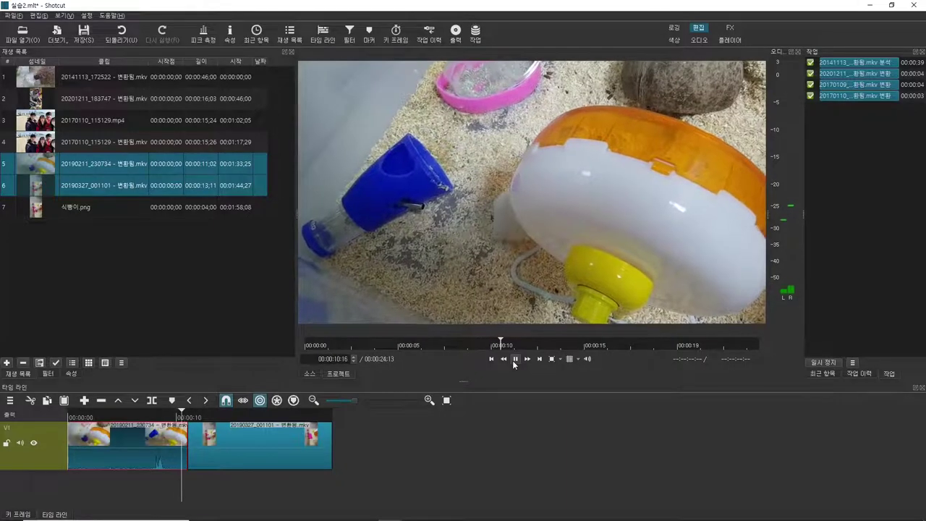
left_click(514, 362)
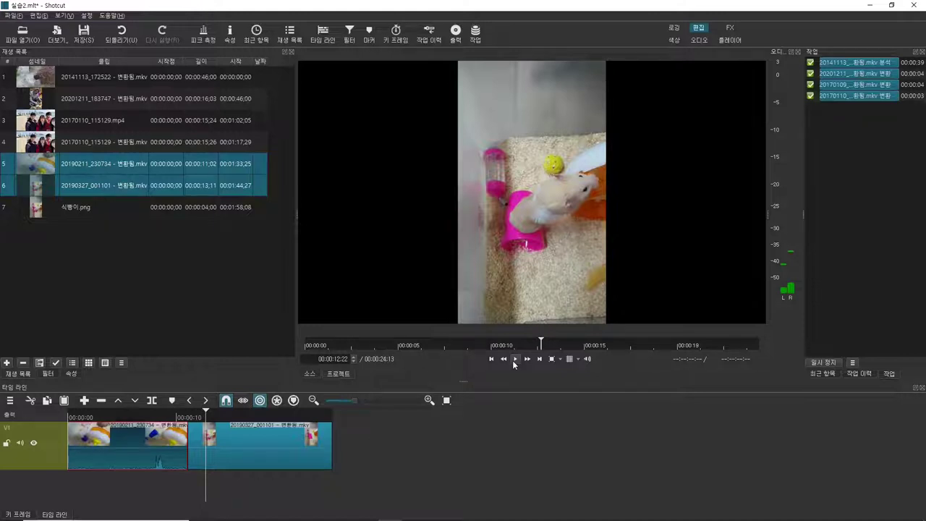
- Overlap the second hamster clip about one second onto the first to create a transition, and play the video around it
left_click_drag(268, 456, 256, 453)
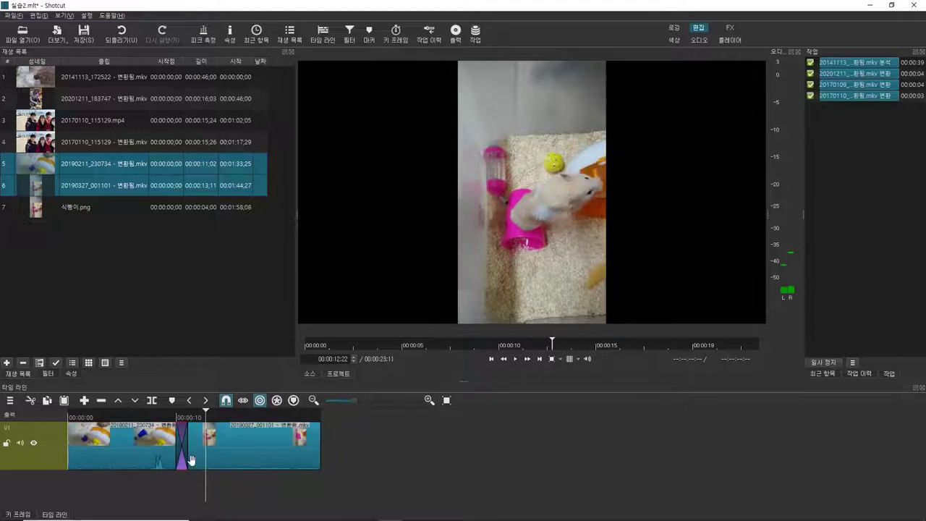
left_click(504, 359)
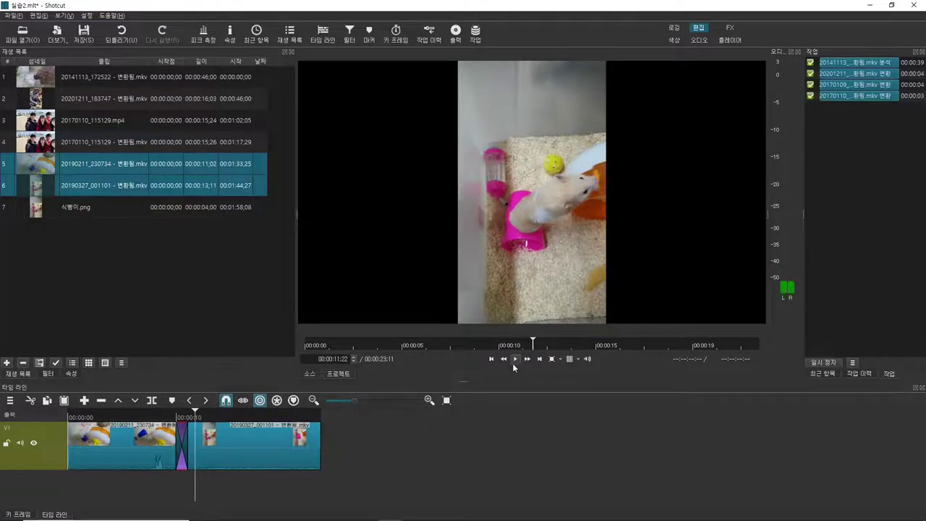
left_click(516, 361)
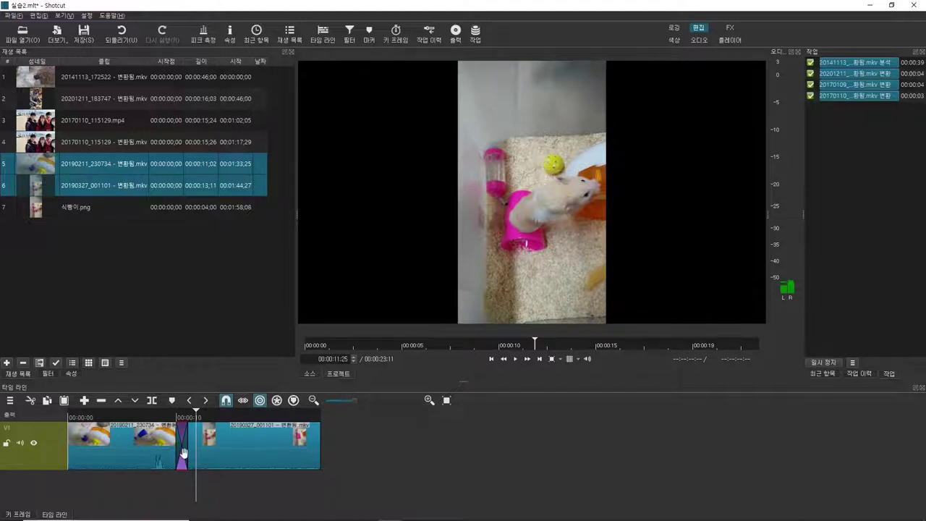
- Open the properties of the transition between the hamster clips and choose 디졸브 (Dissolve) as its video type
left_click(71, 375)
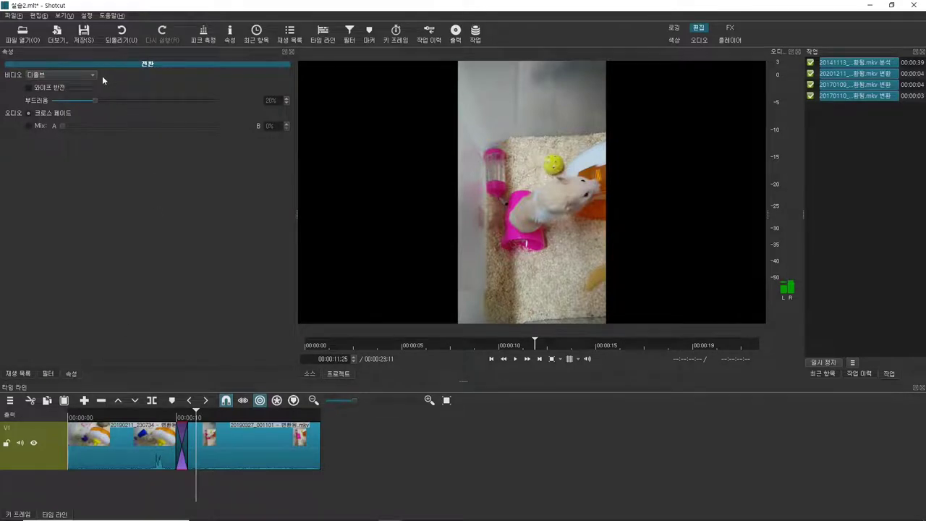
left_click(92, 76)
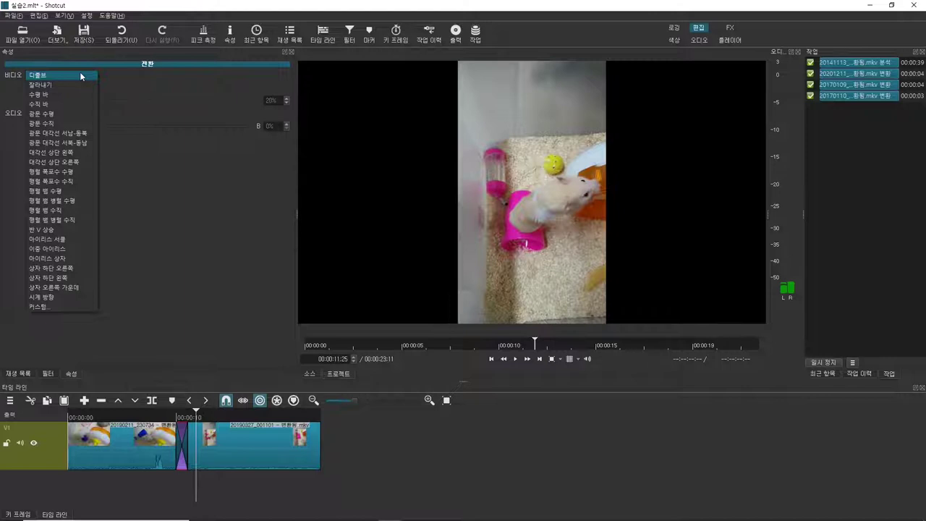
left_click(80, 74)
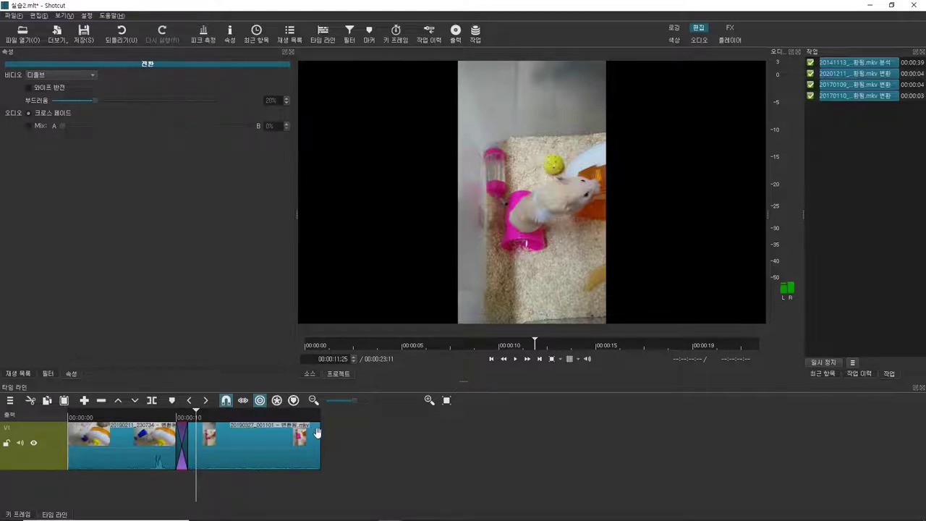
- Add a fade-in to the first hamster clip and a fade-out to the second, and play the video's start and end
mouse_move(317, 430)
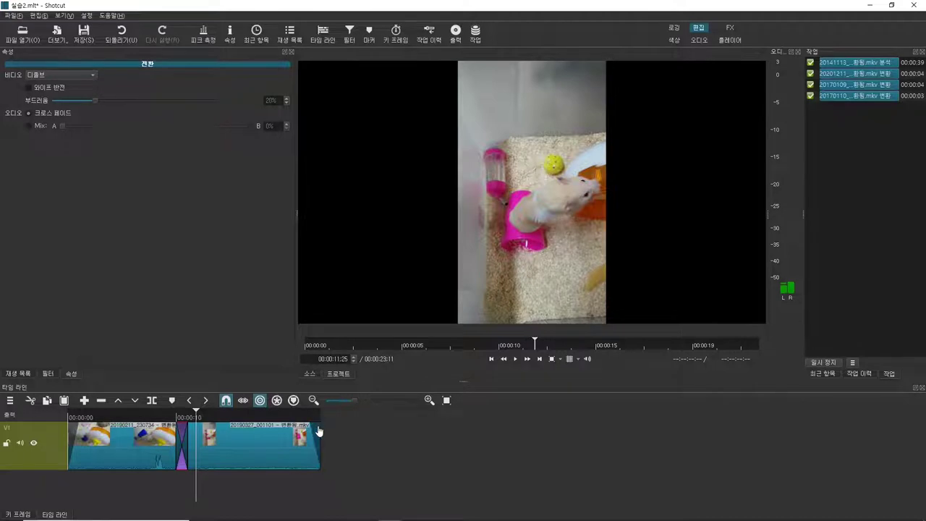
left_click_drag(196, 492, 70, 477)
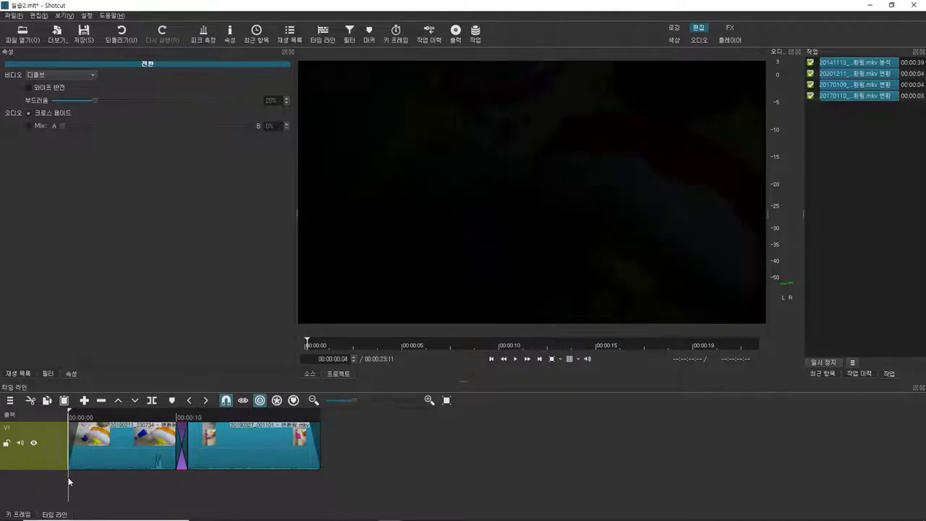
left_click(515, 359)
left_click_drag(79, 486, 307, 474)
left_click(516, 359)
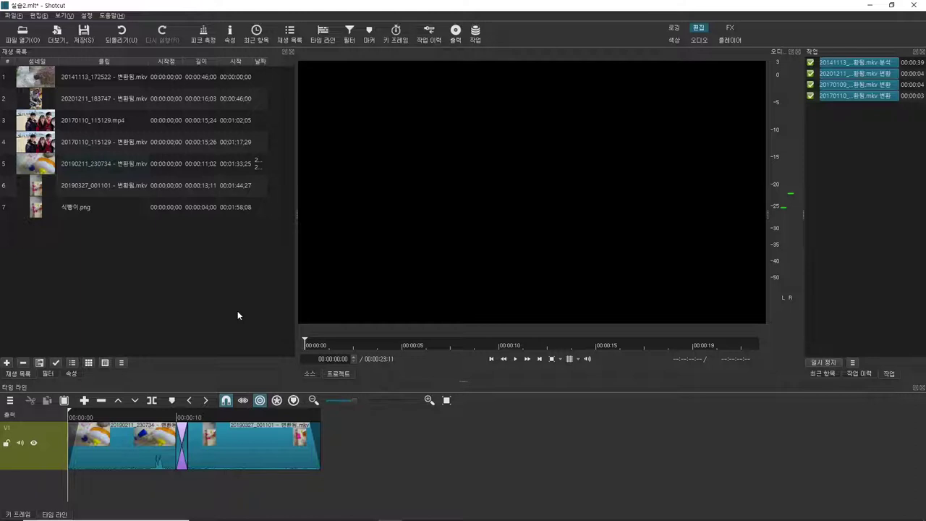
- Add a video track above V1 and rename it 자막
right_click(185, 494)
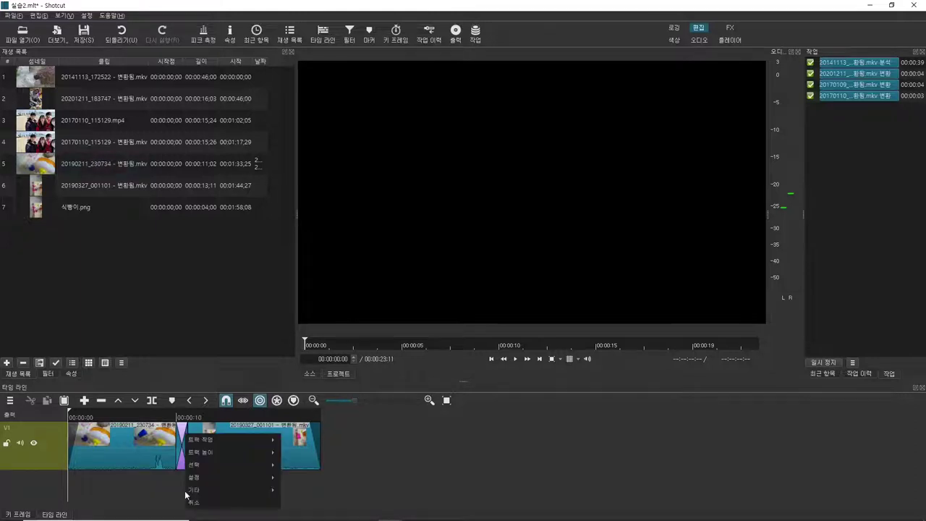
mouse_move(239, 442)
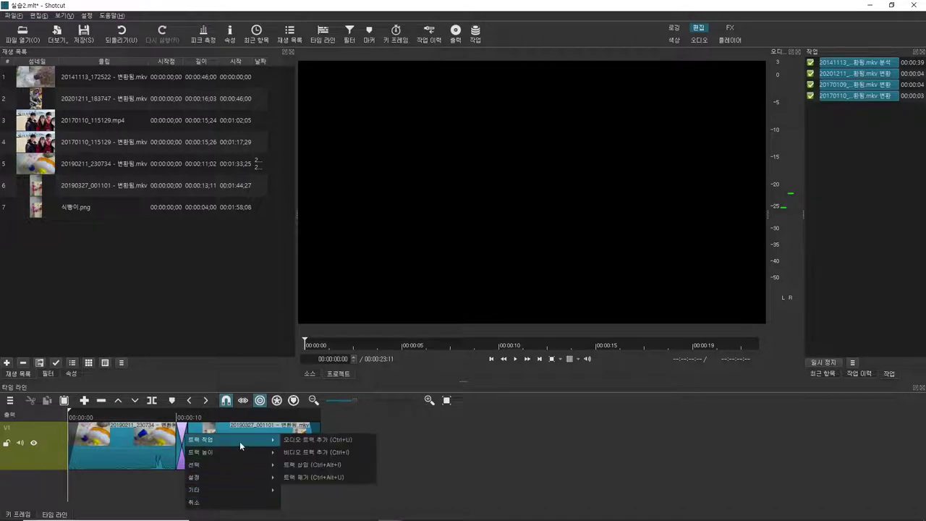
left_click(310, 452)
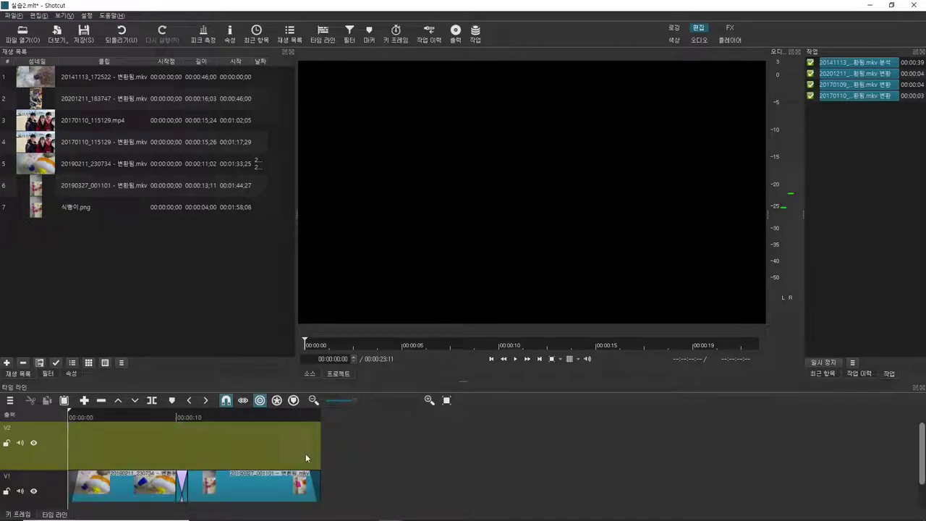
double_click(15, 431)
key("BackSpace")
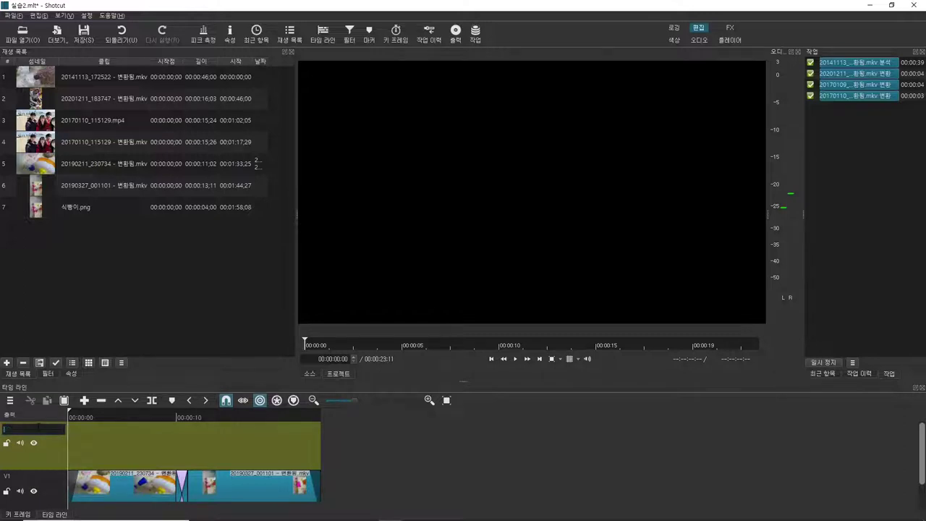
type("자막")
key("Return")
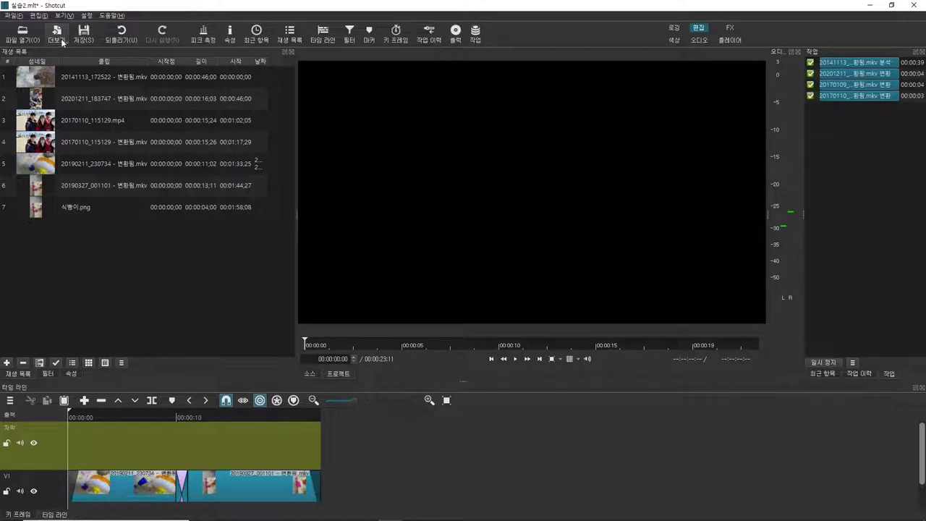
- Create a text clip reading 푸딩이(엄마 햄스터) with a transparent background
left_click(62, 41)
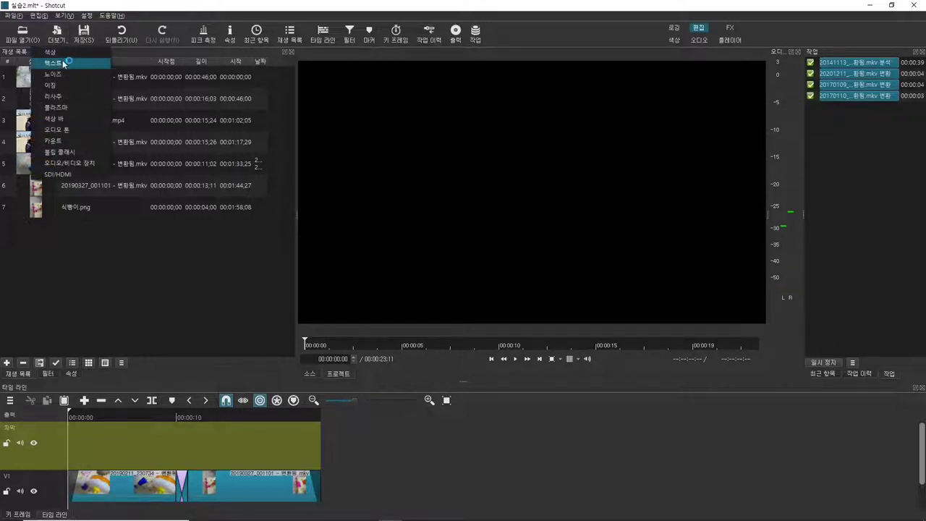
left_click(64, 63)
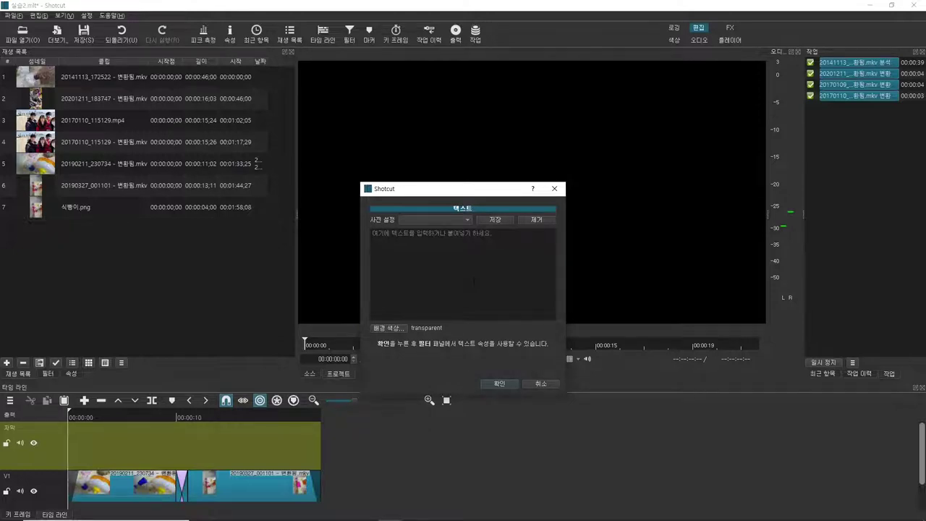
type("푸딩이(엄마 햄스터)")
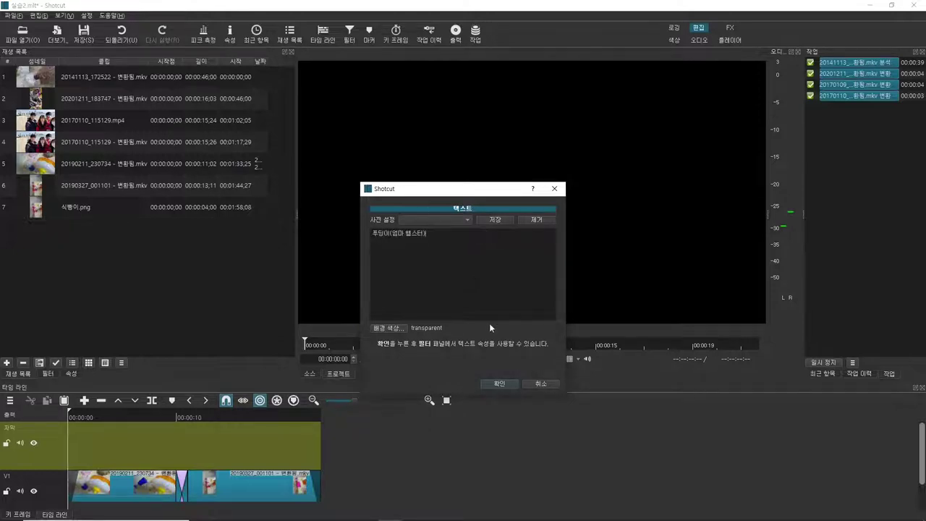
left_click(500, 384)
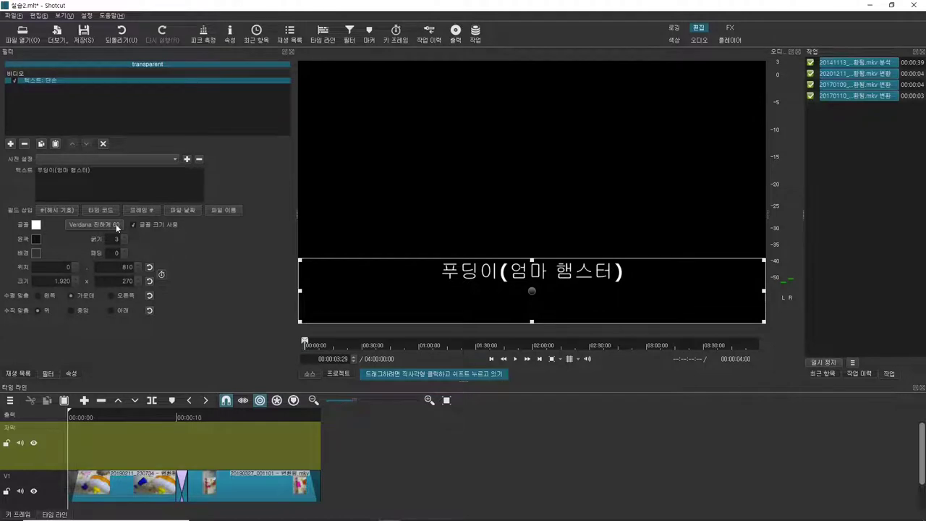
- Set the caption's font to 휴먼둥근헤드라인 and nudge its text box to position -4, 808
left_click(94, 226)
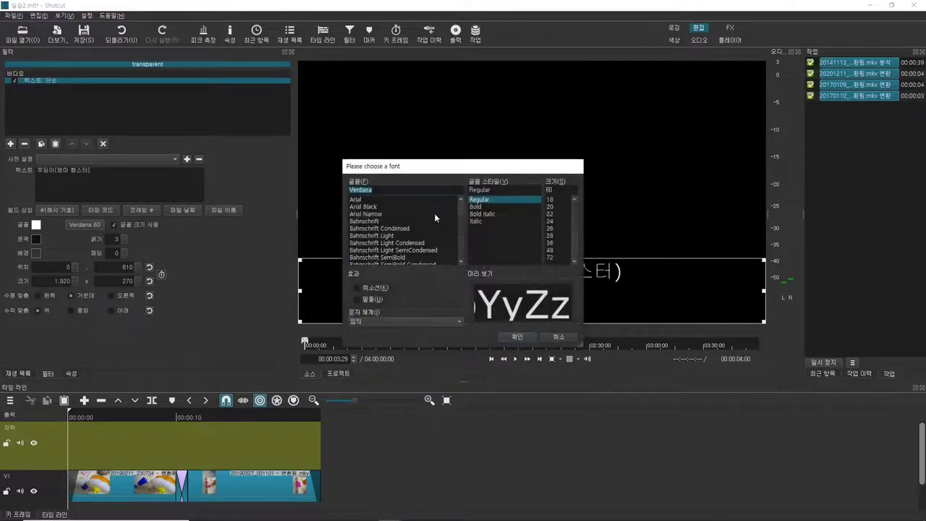
left_click_drag(574, 249, 573, 232)
scroll(419, 228, "down", 5)
left_click(387, 213)
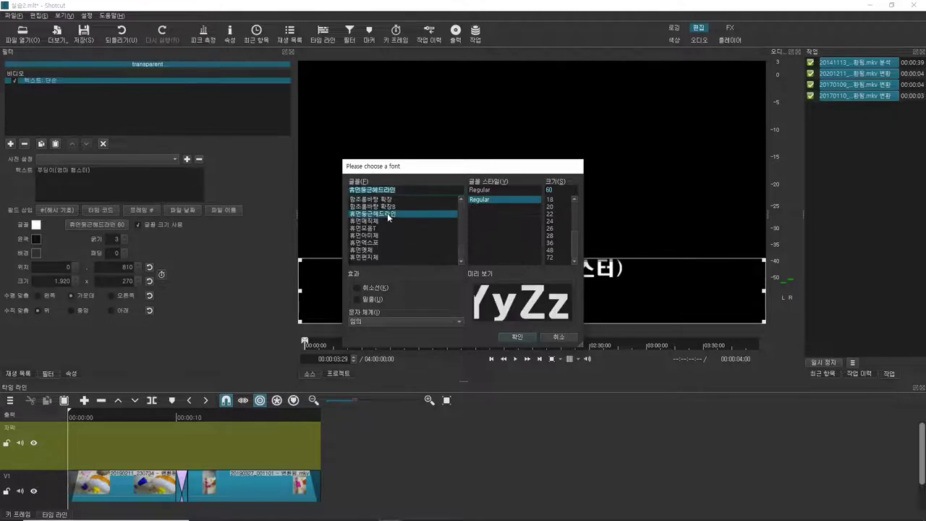
left_click(516, 336)
mouse_move(534, 289)
left_mouse_down()
mouse_move(547, 203)
mouse_move(529, 267)
mouse_move(536, 285)
left_mouse_up()
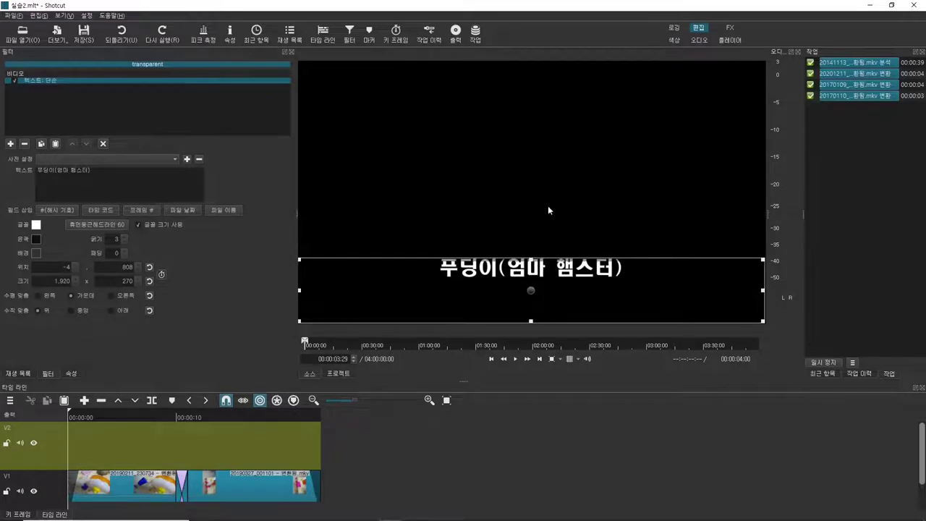
- Place the caption clip at the start of V2, extend it to the transition at about 10 seconds, and play the video
left_click_drag(369, 290, 69, 437)
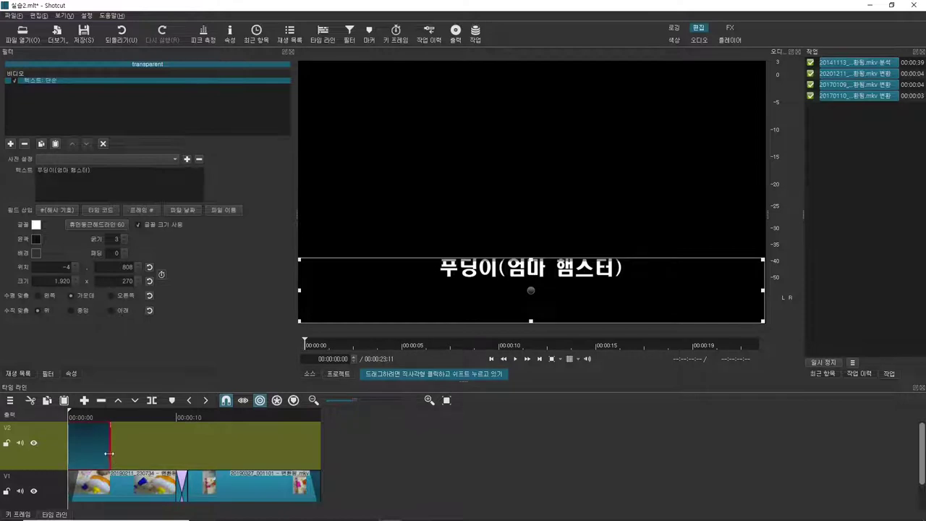
left_click_drag(113, 461, 179, 452)
left_click(516, 359)
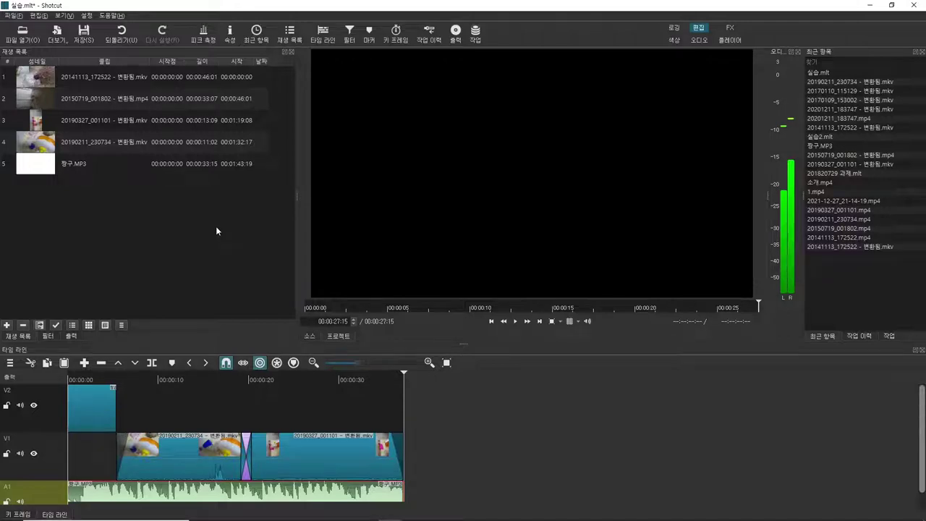
- Open the video export for the 실습 project, look over the advanced settings, and choose the H.264 High Profile preset
left_click(15, 15)
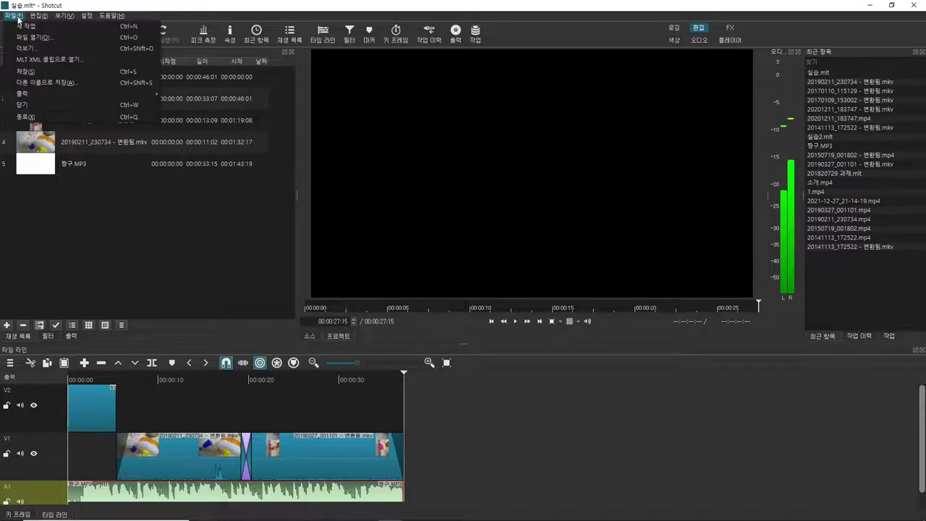
mouse_move(50, 91)
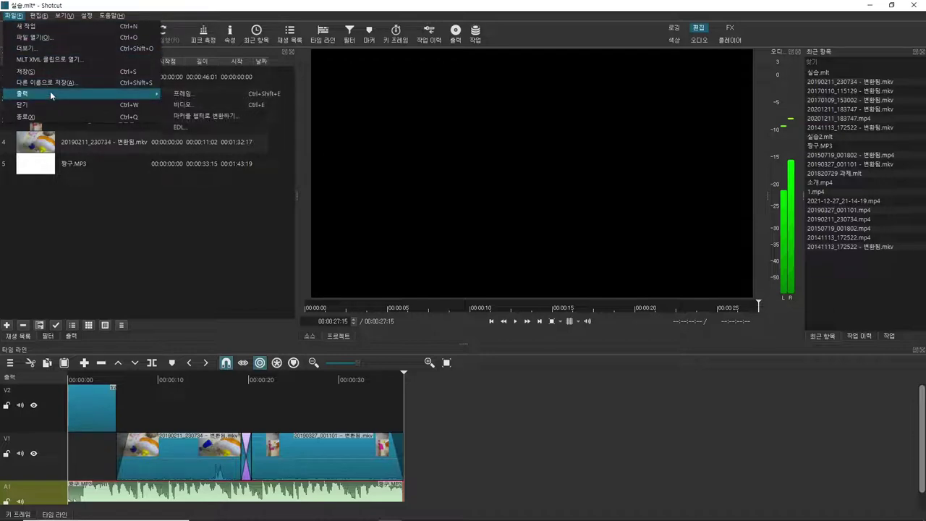
left_click(194, 102)
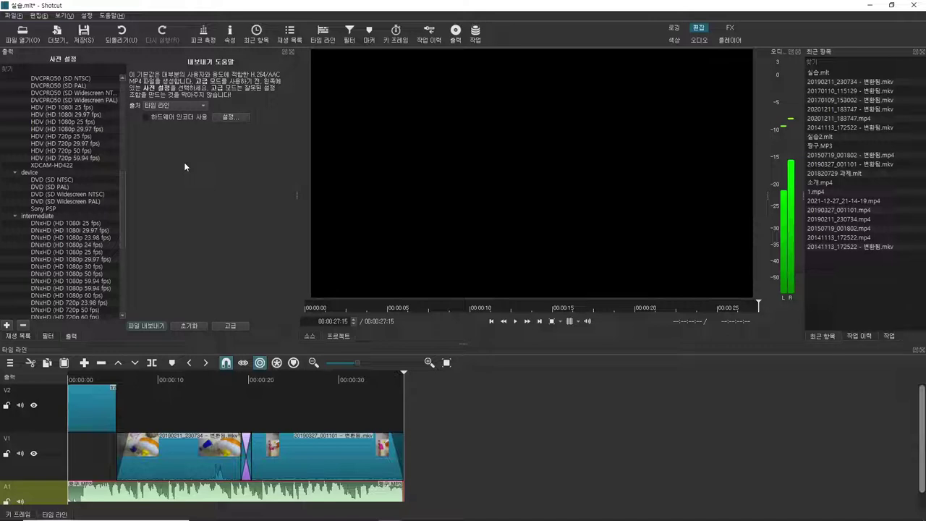
left_click(230, 325)
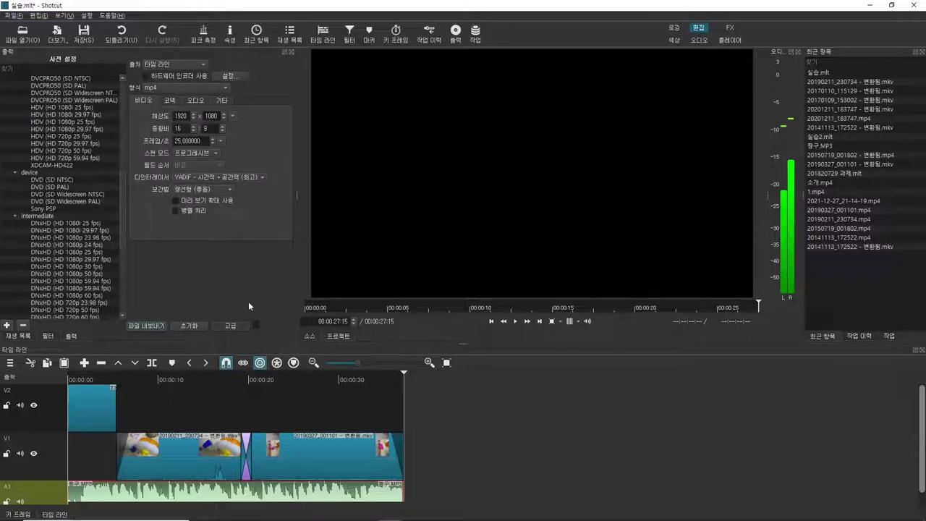
left_click(244, 321)
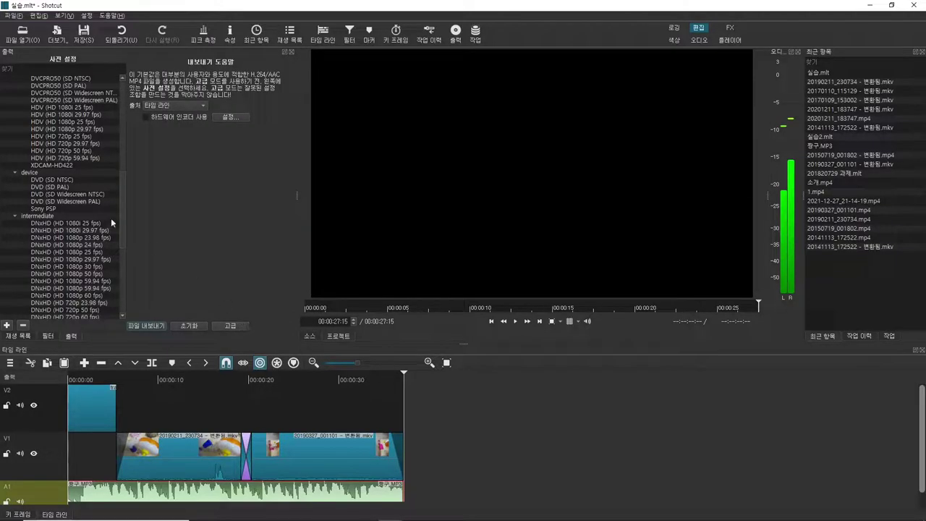
scroll(90, 208, "up", 10)
scroll(89, 208, "up", 3)
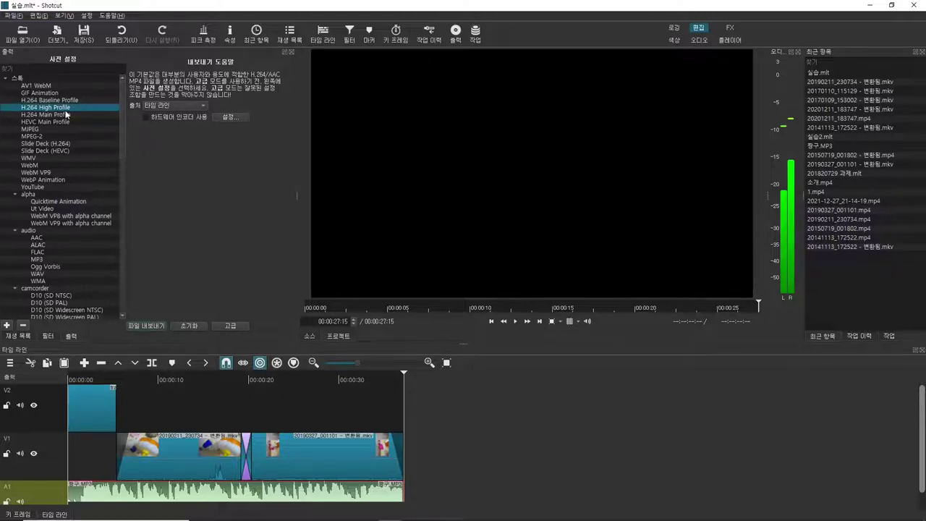
- Export the timeline to the 동영상 folder as 햄스터들.mp4 and open the exported video from its folder for playback
left_click(157, 327)
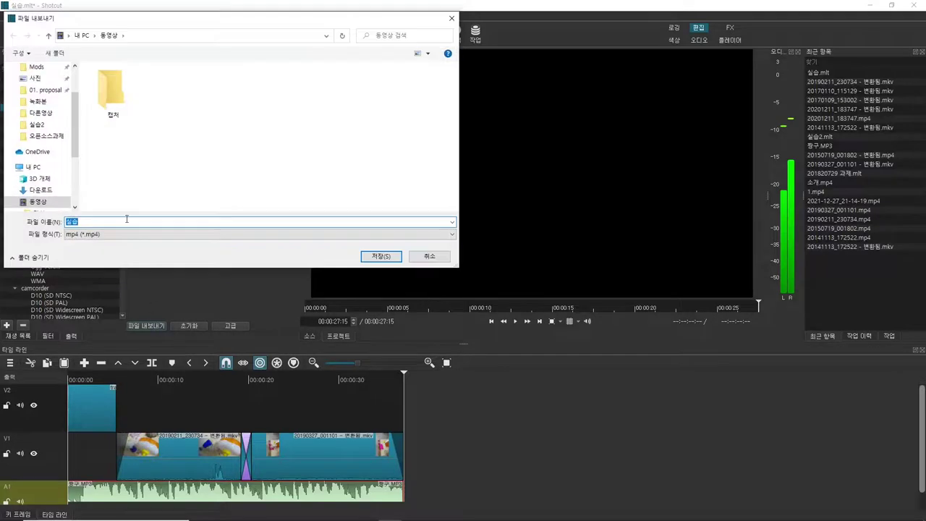
key("BackSpace")
type("햄스터들")
left_click(387, 256)
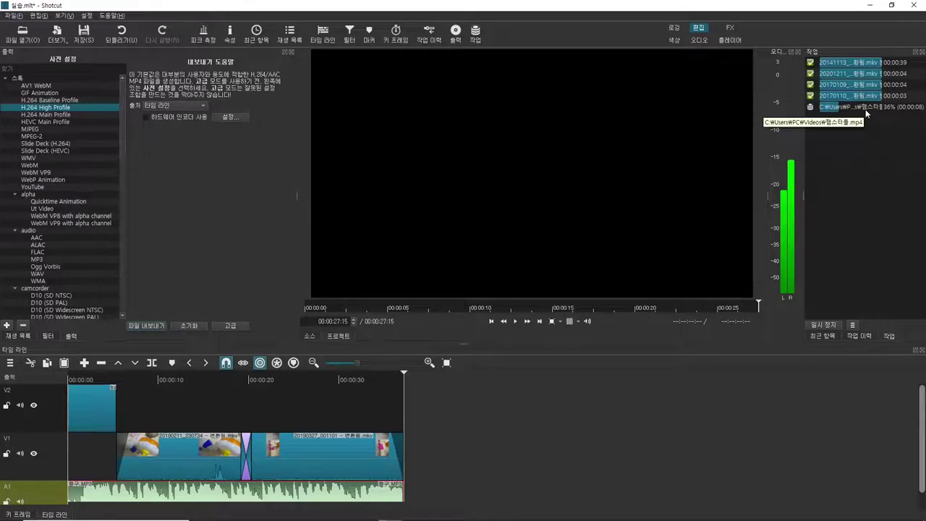
double_click(876, 109)
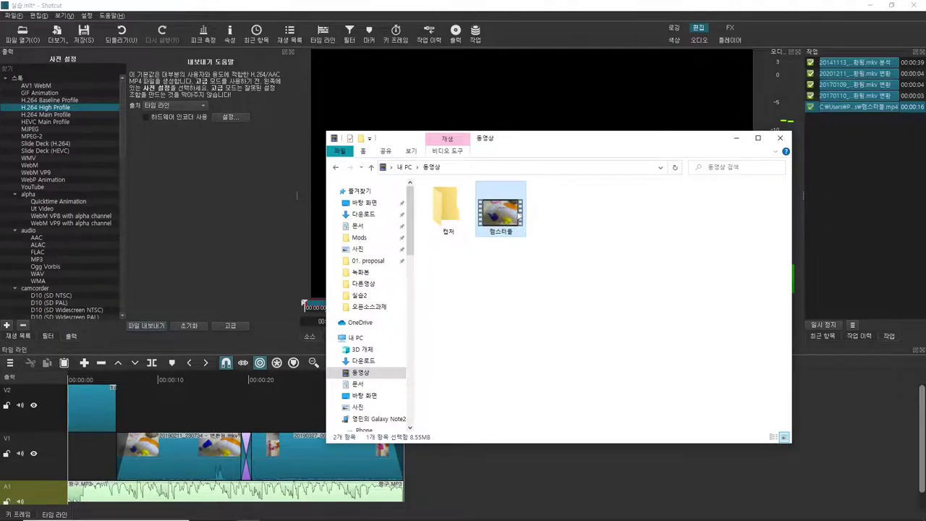
double_click(521, 213)
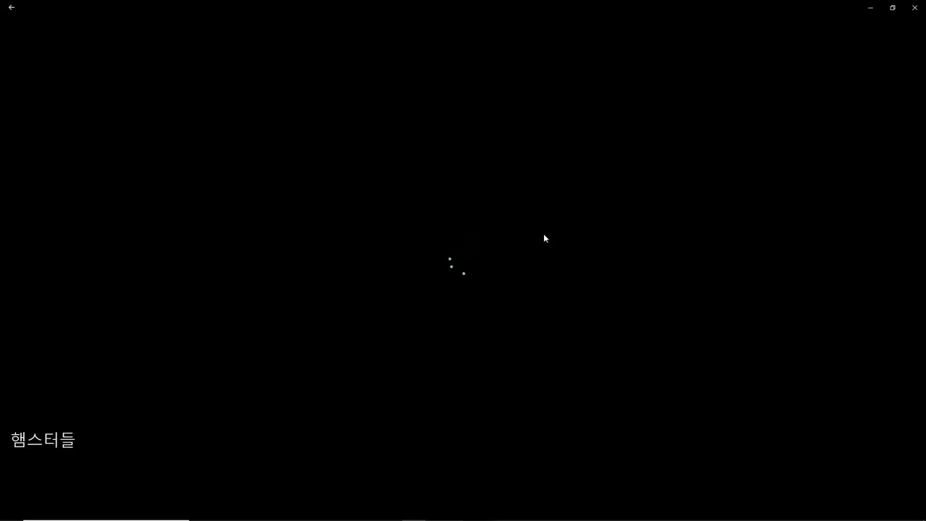